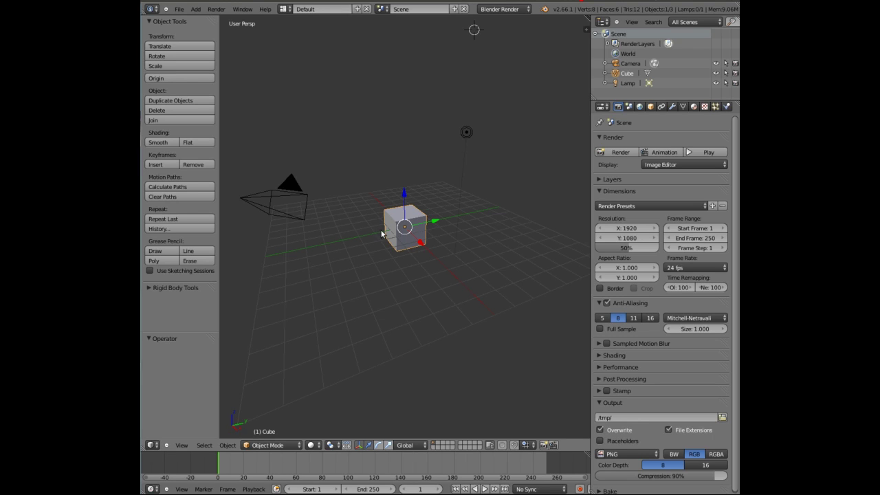
# Delete the default cube from the scene.
pyautogui.press('x')
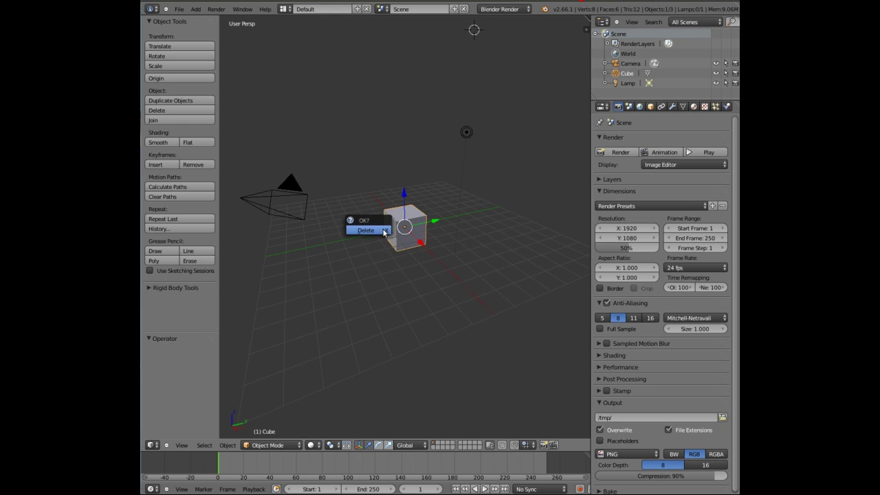
pyautogui.click(384, 231)
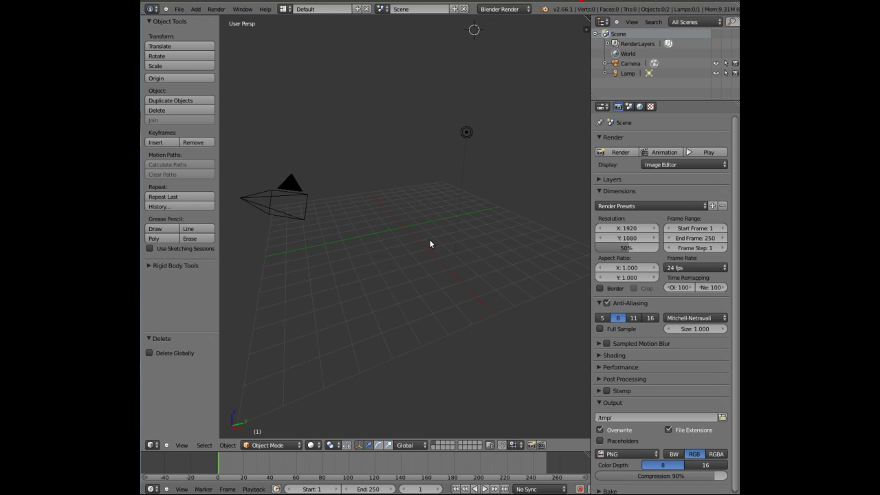
pyautogui.scroll(2, 430, 244)
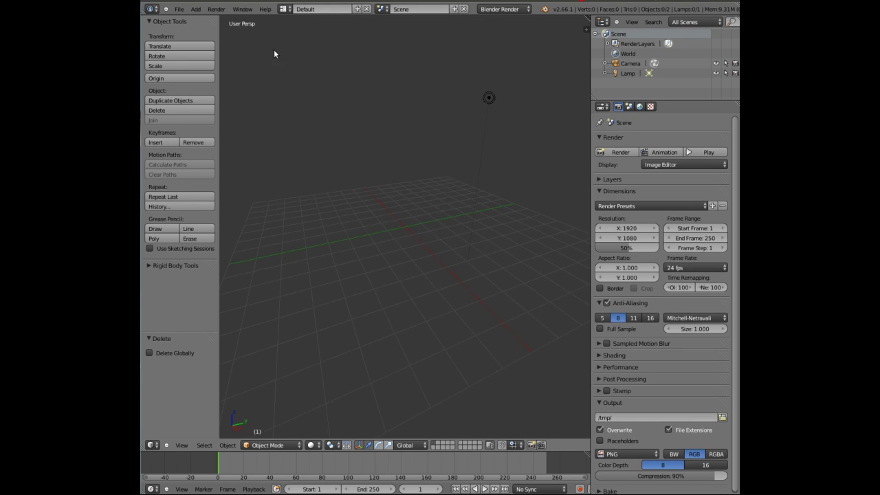
# Add a Bezier circle at the 3D cursor and move it about 1.05 units along Y.
pyautogui.click(196, 10)
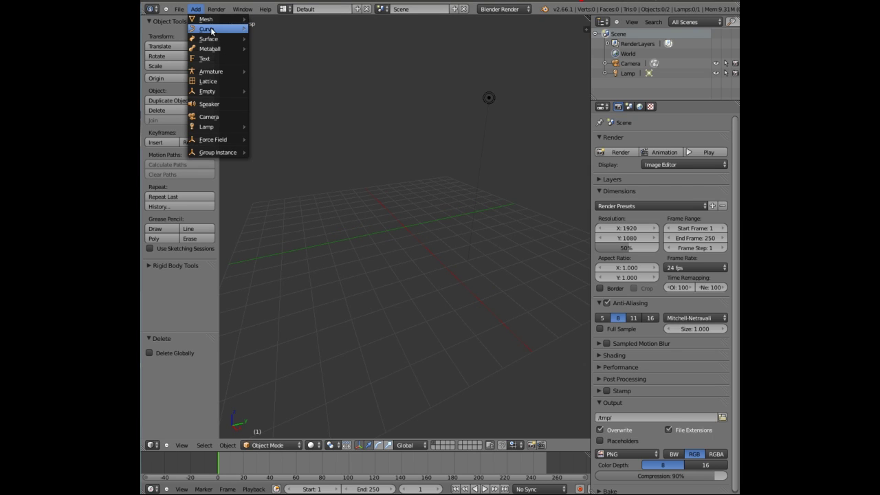
pyautogui.moveTo(211, 31)
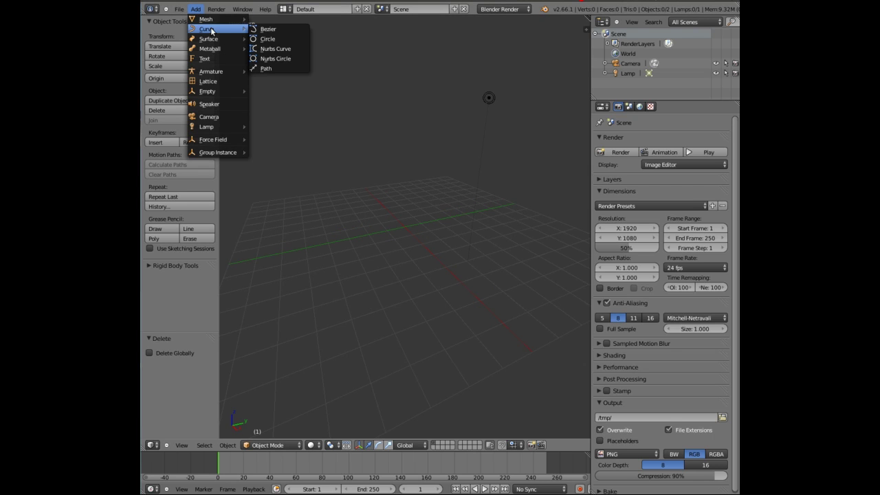
pyautogui.click(266, 40)
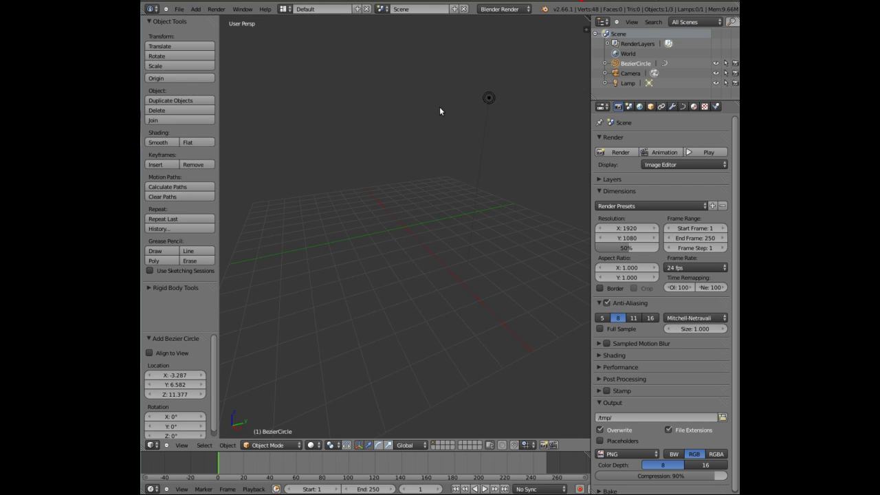
pyautogui.press('Delete')
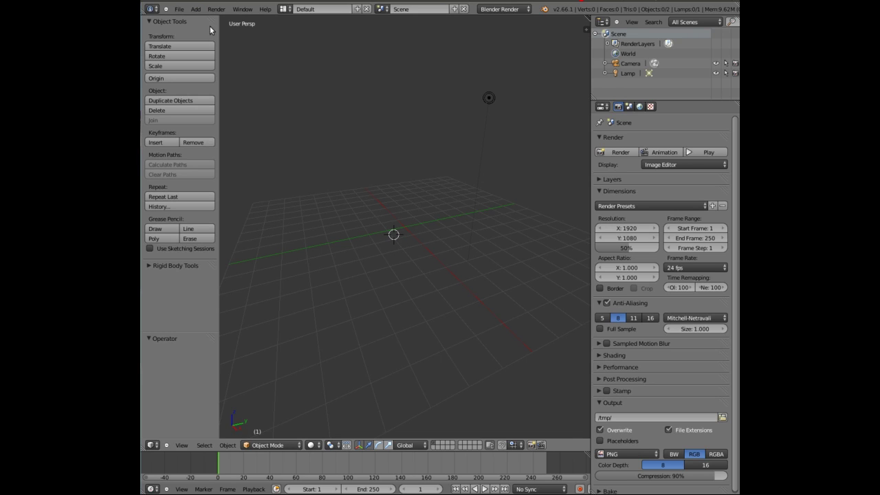
pyautogui.click(197, 9)
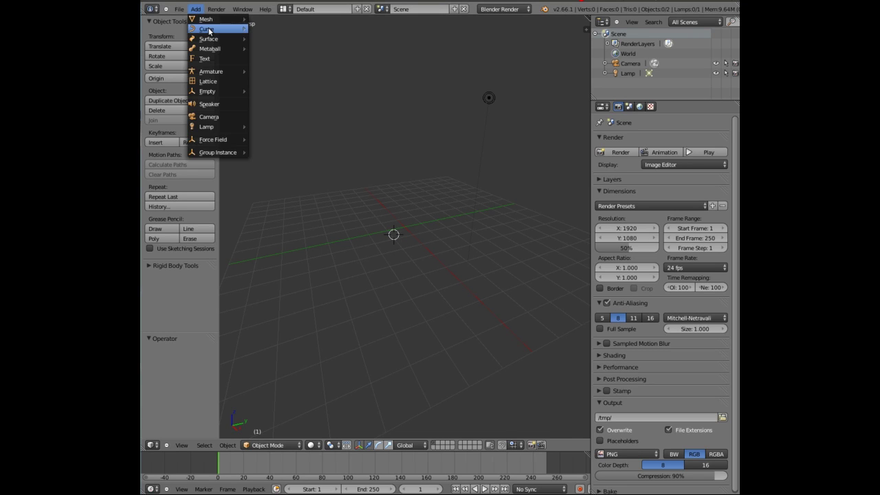
pyautogui.click(282, 39)
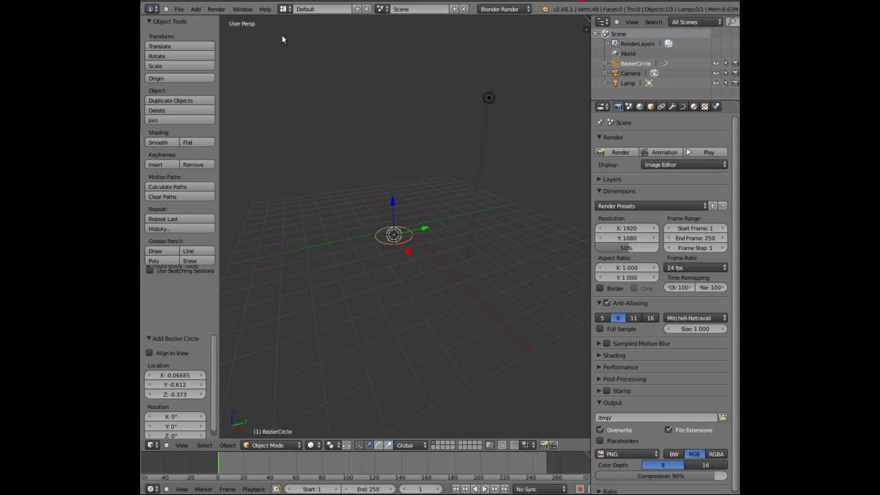
pyautogui.moveTo(420, 232); pyautogui.dragTo(400, 235)
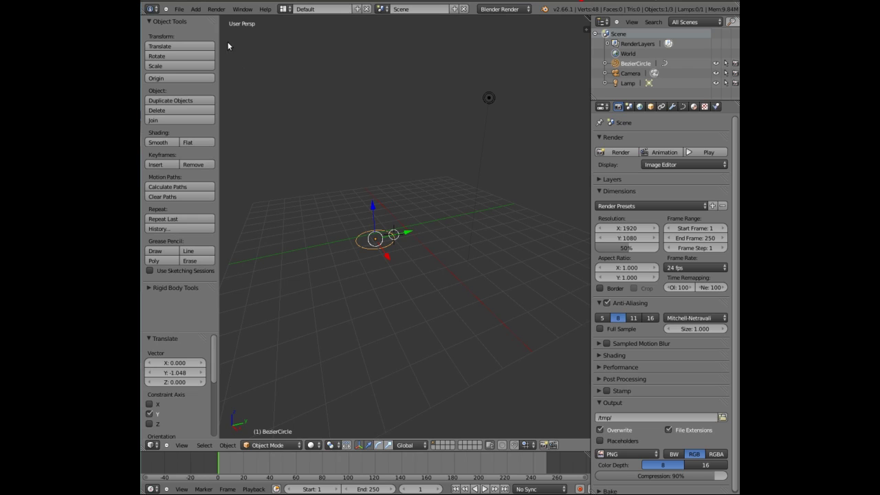
# Add a Bezier curve and move it 1.902 units along the Y axis.
pyautogui.click(197, 11)
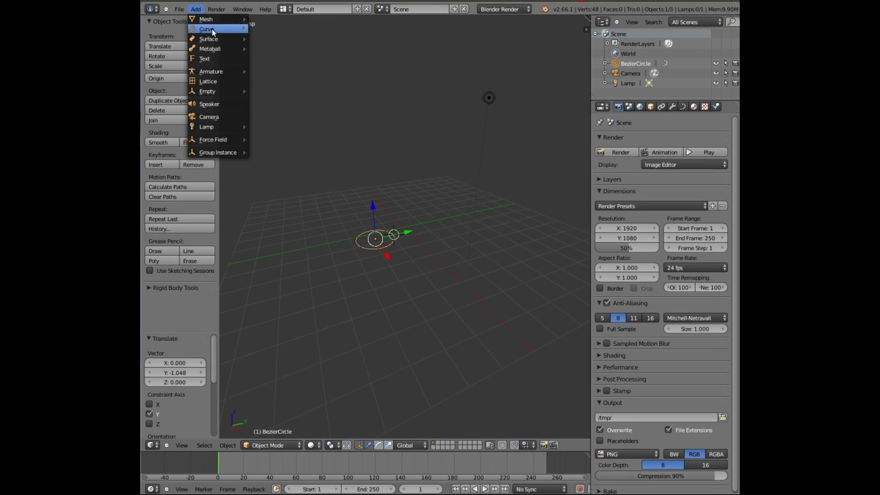
pyautogui.moveTo(211, 31)
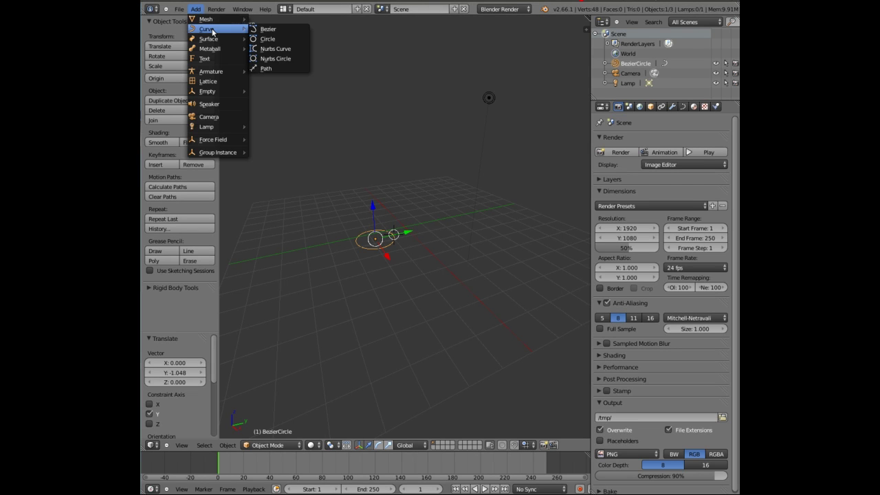
pyautogui.click(272, 30)
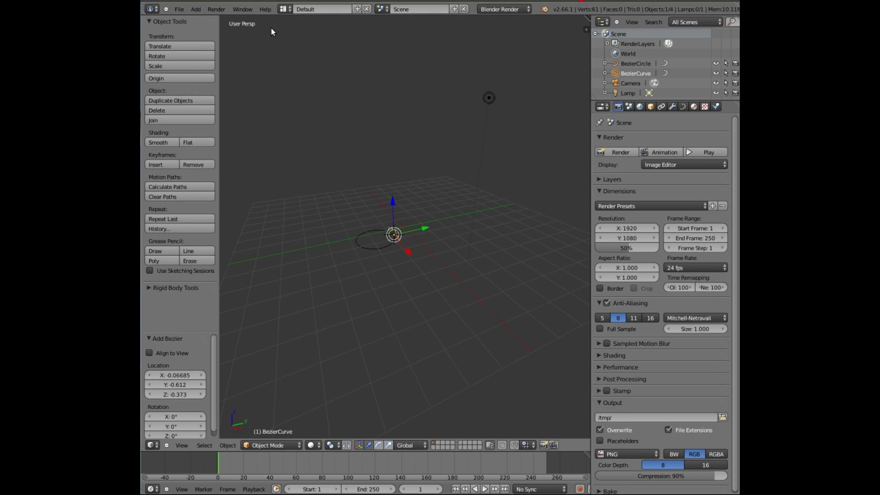
pyautogui.press('g')
pyautogui.press('y')
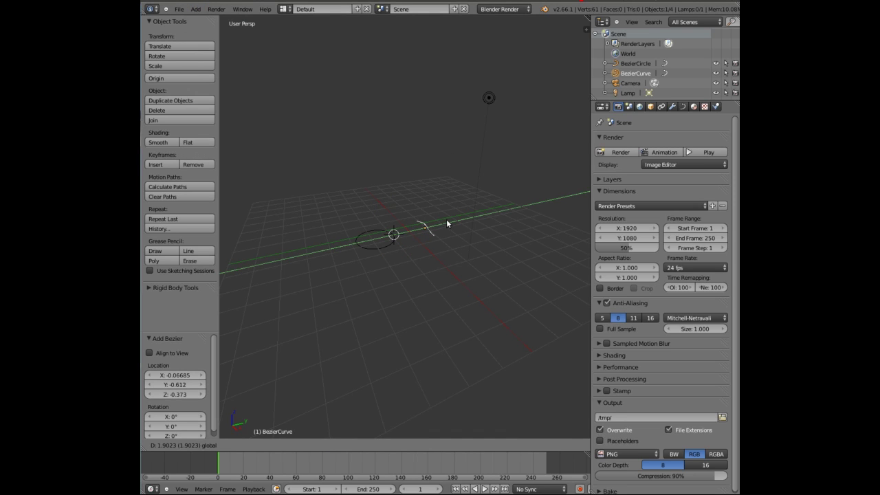
pyautogui.click(446, 219)
# Select the Bezier circle, then reselect the Bezier curve.
pyautogui.scroll(3, 422, 245)
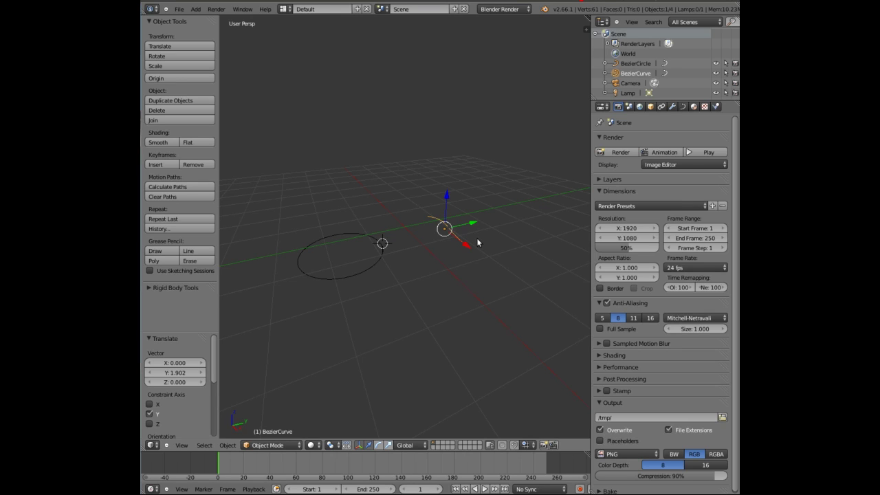
pyautogui.rightClick(351, 279)
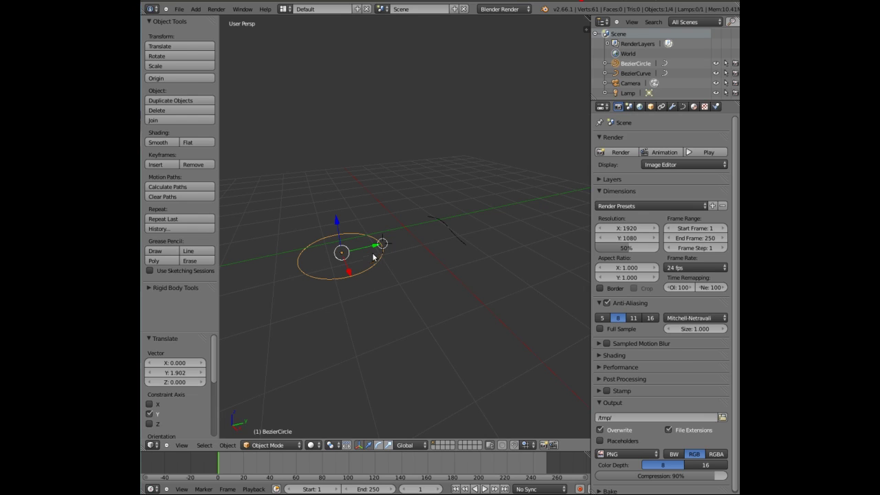
pyautogui.rightClick(462, 240)
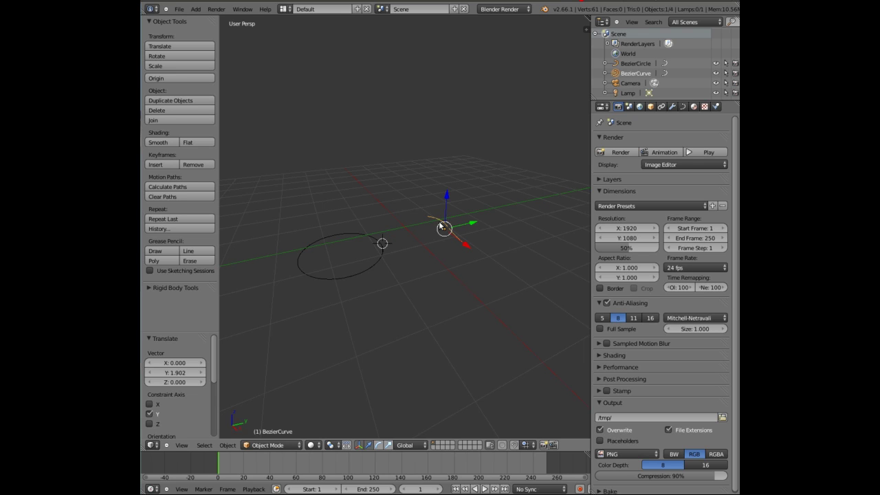
# In the Bezier curve's Object Data Geometry settings, set Bevel Object to BezierCircle.
pyautogui.click(683, 106)
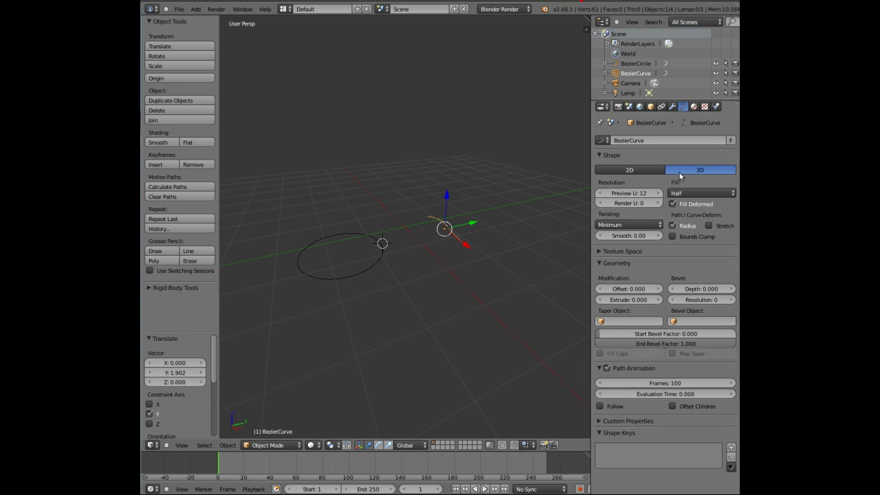
pyautogui.click(694, 320)
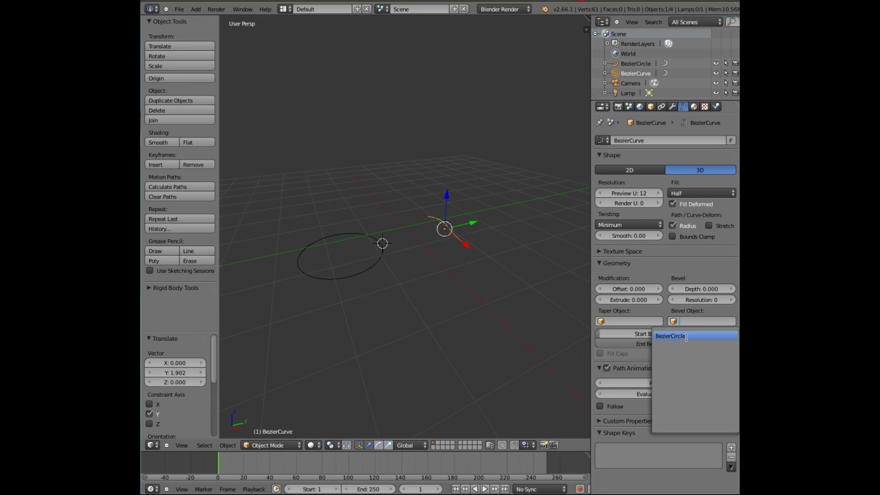
pyautogui.rightClick(365, 266)
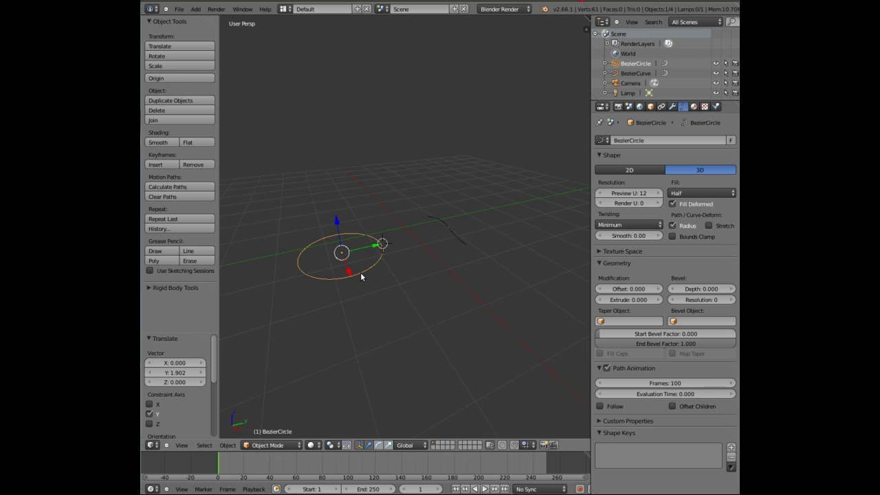
pyautogui.rightClick(449, 233)
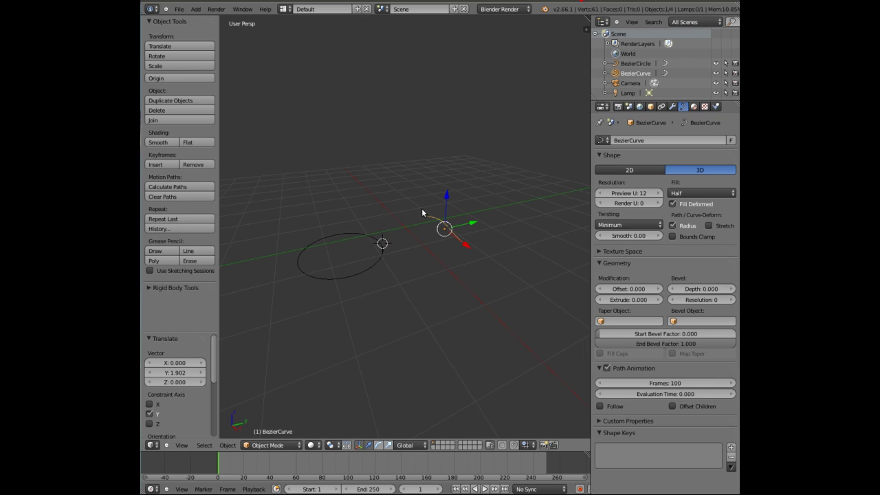
pyautogui.click(713, 321)
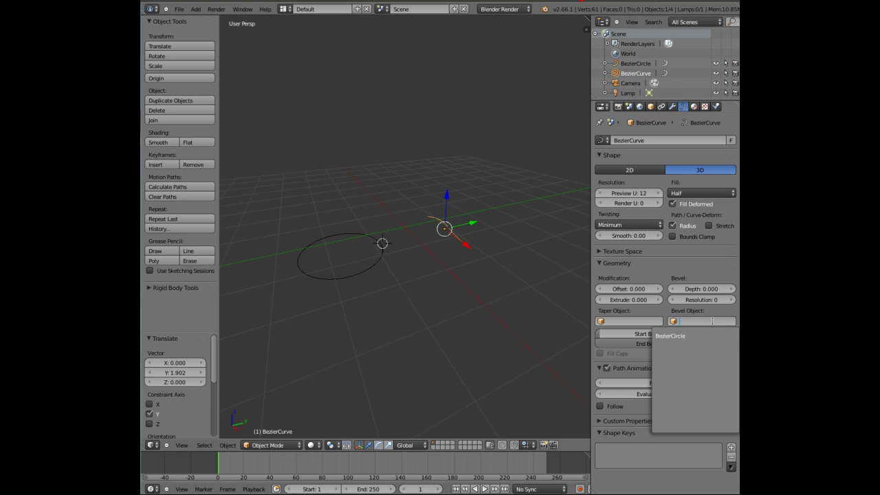
pyautogui.click(678, 336)
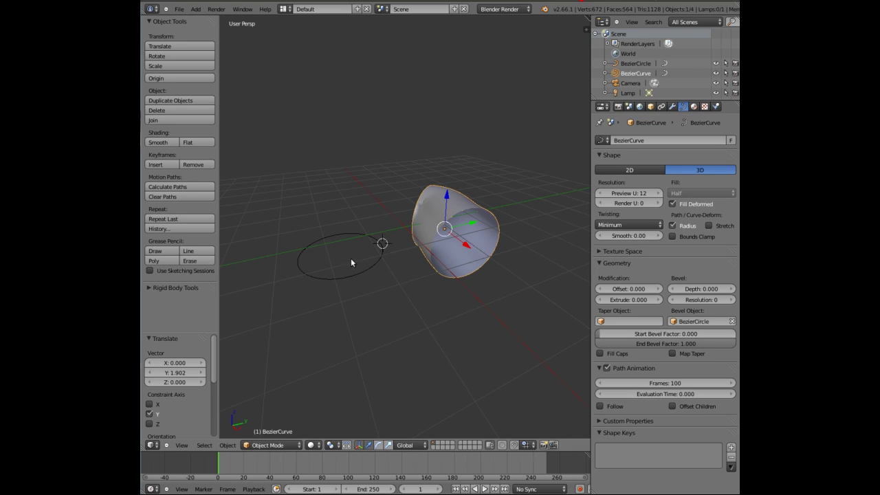
# Scale the BezierCircle to 0.504 on all axes, then orbit to inspect the thinner tube.
pyautogui.rightClick(341, 275)
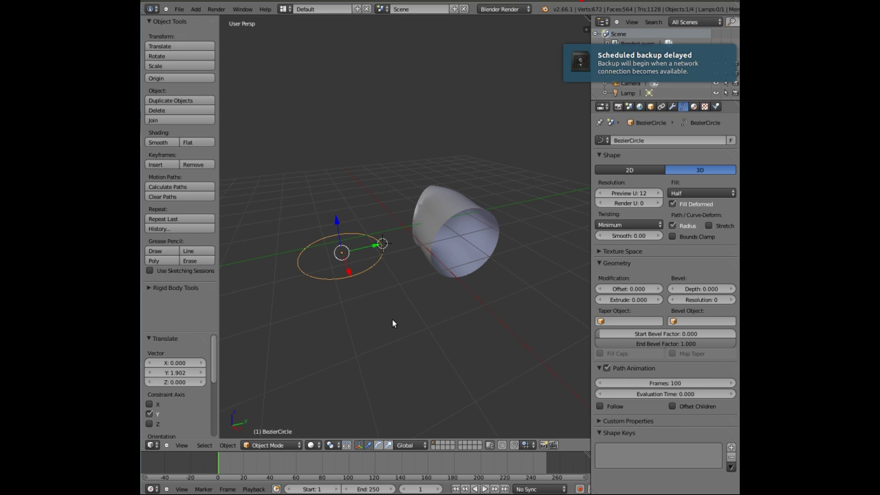
pyautogui.press('s')
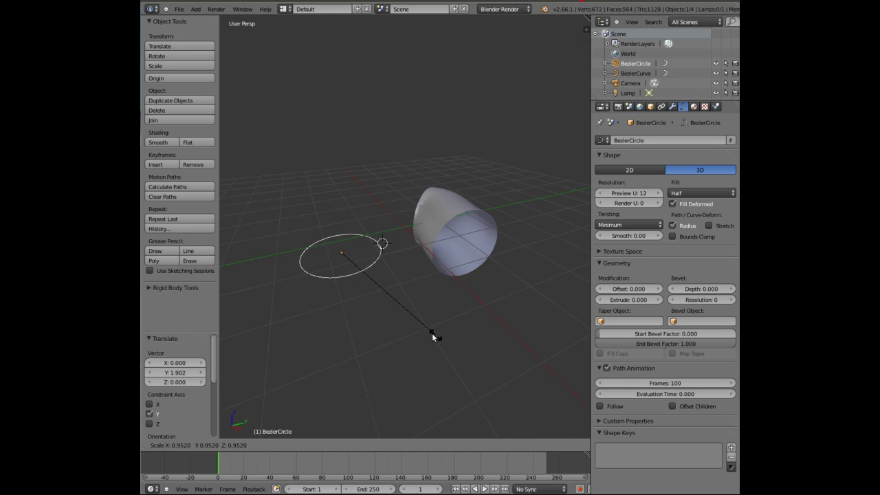
pyautogui.click(393, 292)
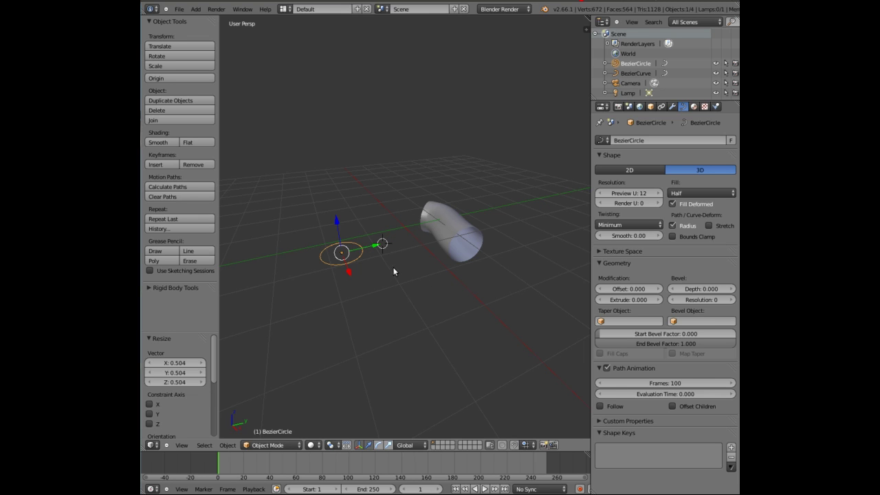
pyautogui.moveTo(393, 271)
pyautogui.mouseDown(button='middle')
pyautogui.moveTo(408, 305)
pyautogui.moveTo(387, 320)
pyautogui.moveTo(366, 304)
pyautogui.moveTo(399, 298)
pyautogui.mouseUp(button='middle')
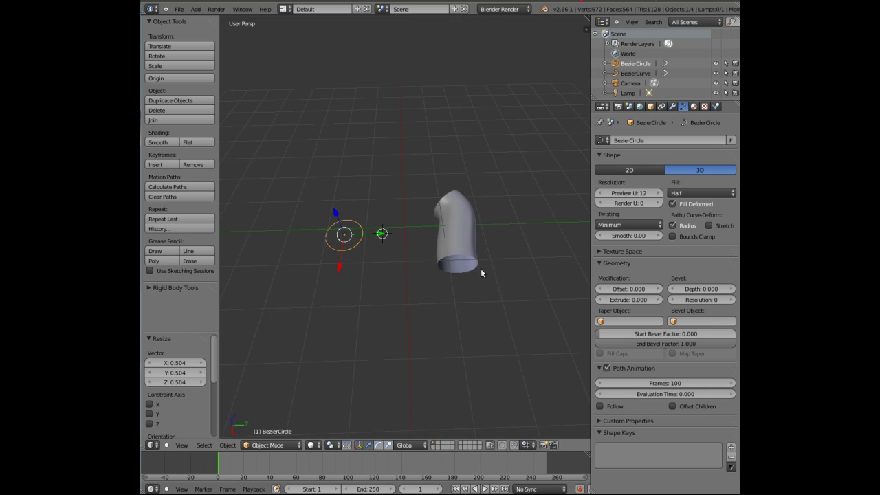
pyautogui.moveTo(495, 282); pyautogui.dragTo(475, 224, button='middle')
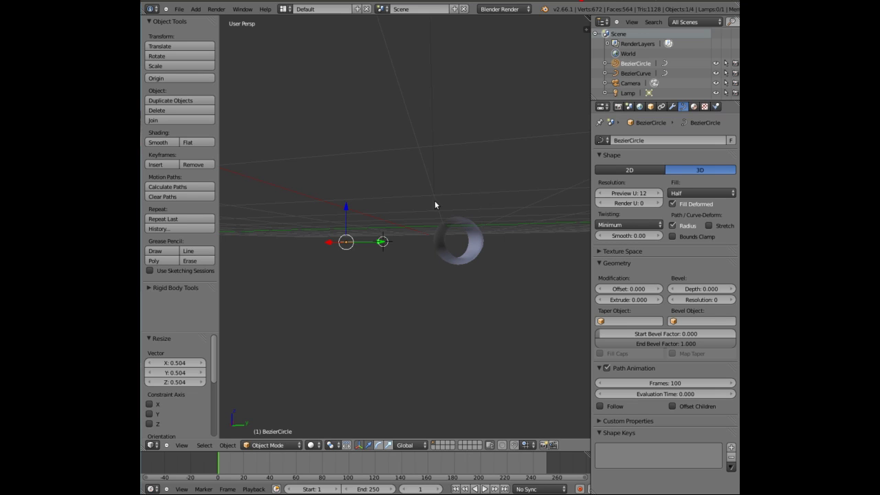
pyautogui.moveTo(445, 257); pyautogui.dragTo(475, 313, button='middle')
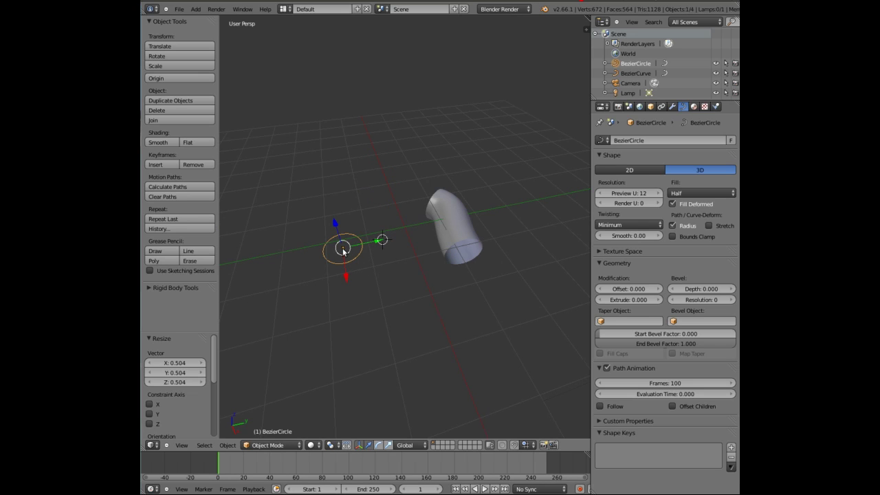
# In the circle's Edit Mode, move its top control point along Z.
pyautogui.press('Tab')
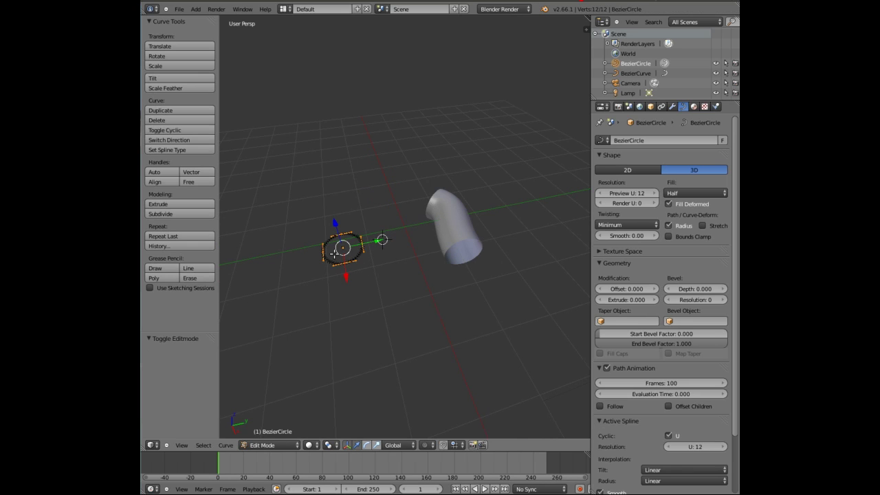
pyautogui.scroll(1, 335, 252)
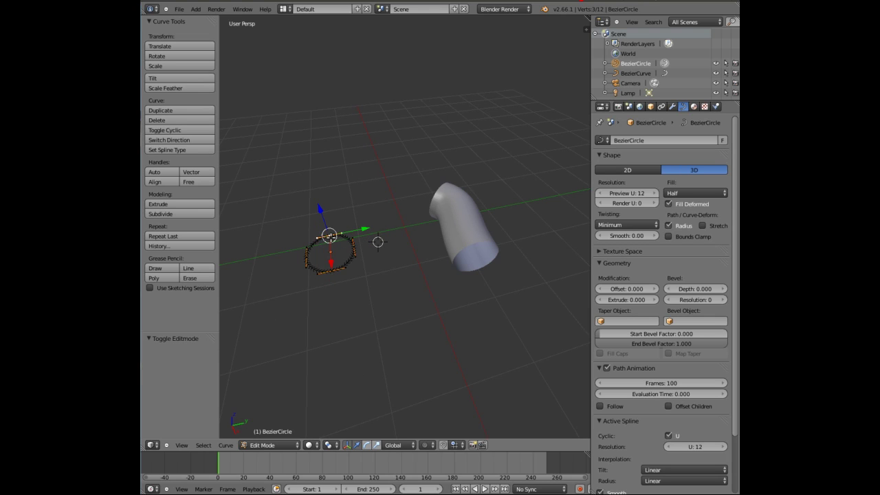
pyautogui.rightClick(331, 237)
pyautogui.scroll(1, 329, 237)
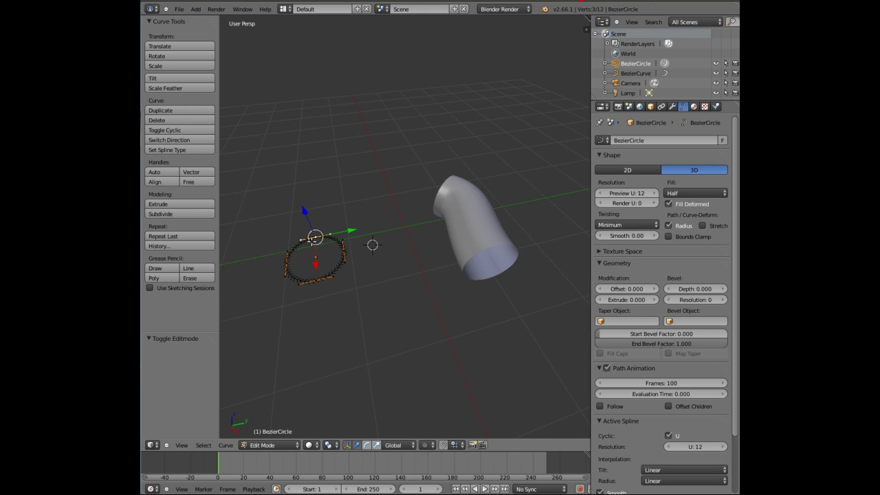
pyautogui.press('g')
pyautogui.press('z')
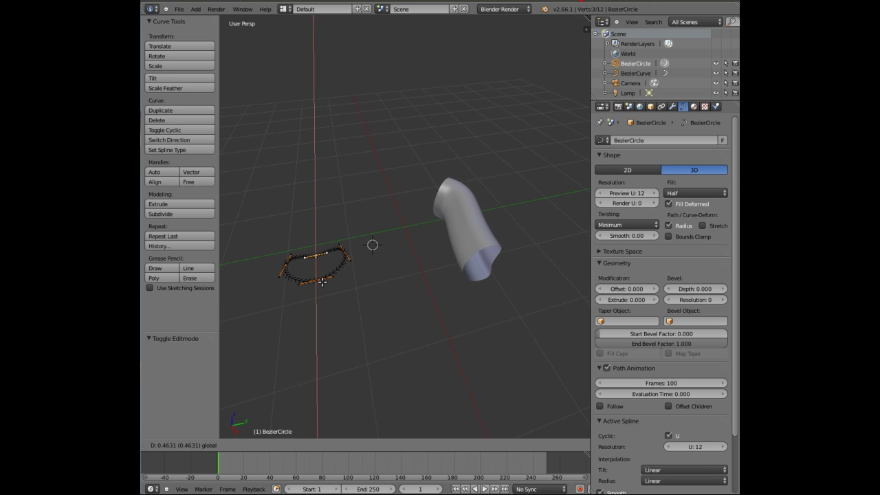
pyautogui.click(323, 282)
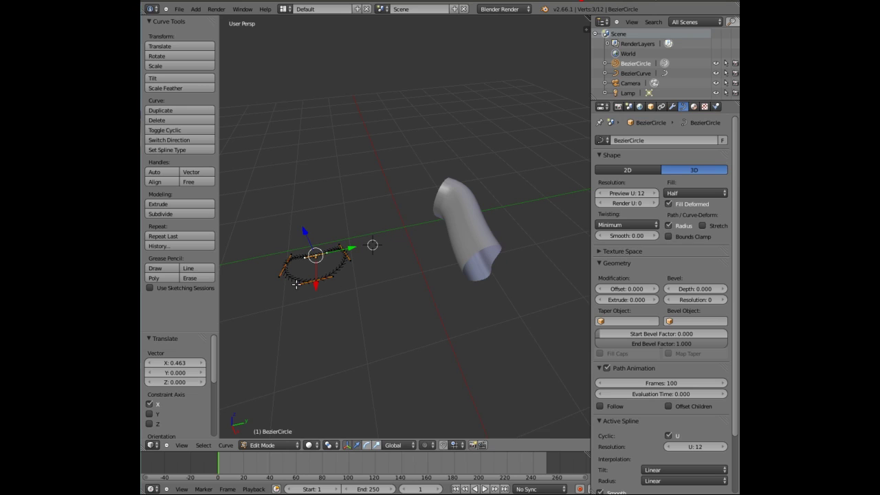
# Pull the circle's bottom point inward and shift it along Y.
pyautogui.rightClick(317, 279)
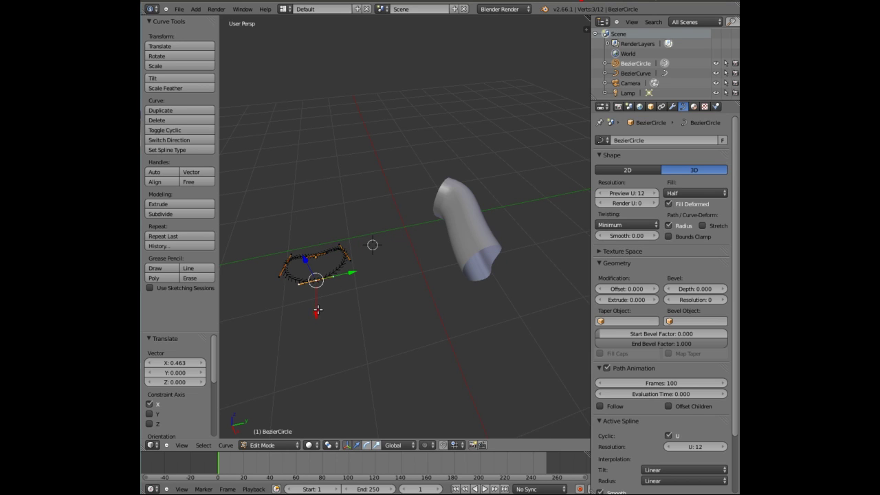
pyautogui.moveTo(317, 310); pyautogui.dragTo(315, 291)
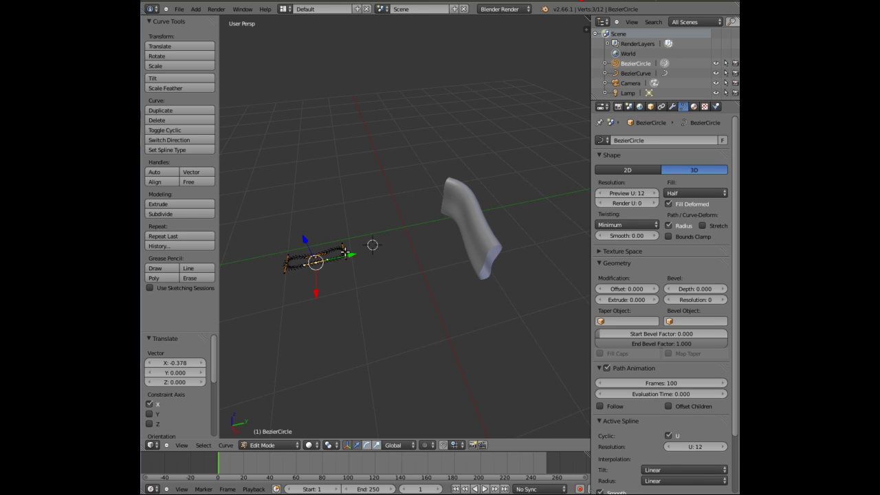
pyautogui.press('g')
pyautogui.press('y')
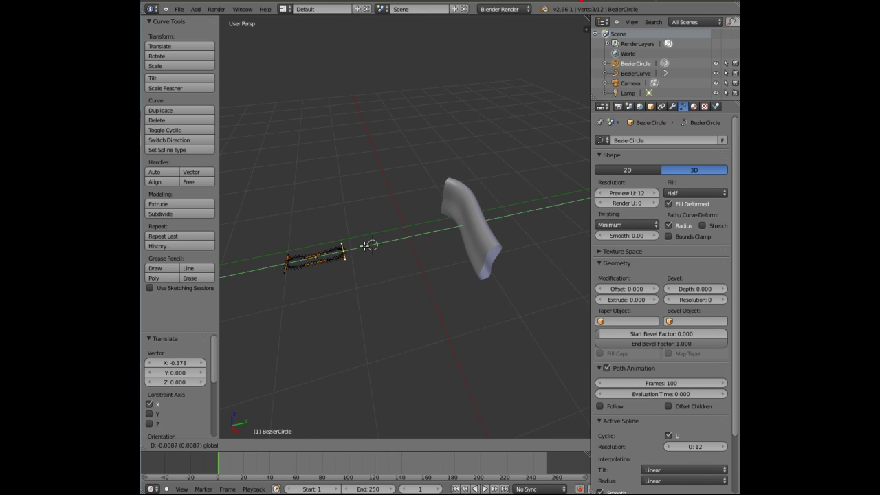
pyautogui.click(364, 246)
# Move the left point along Y to complete the narrow oval, then return to Object Mode.
pyautogui.rightClick(287, 261)
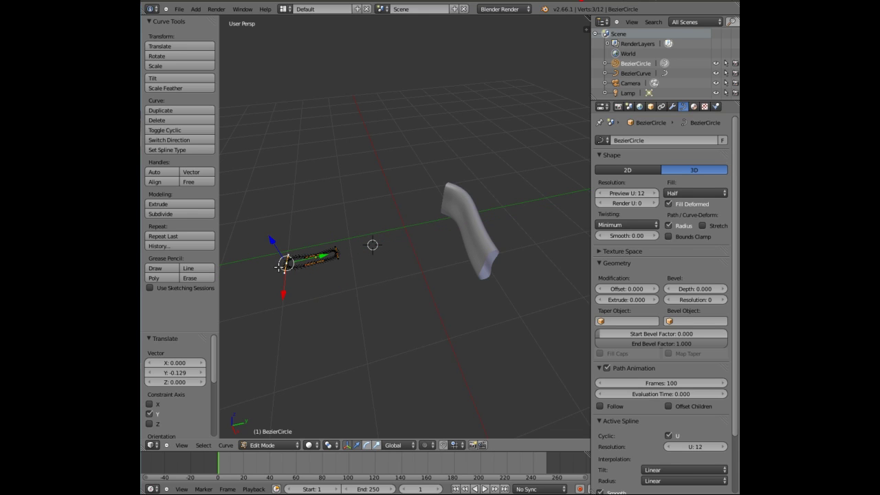
pyautogui.press('g')
pyautogui.press('y')
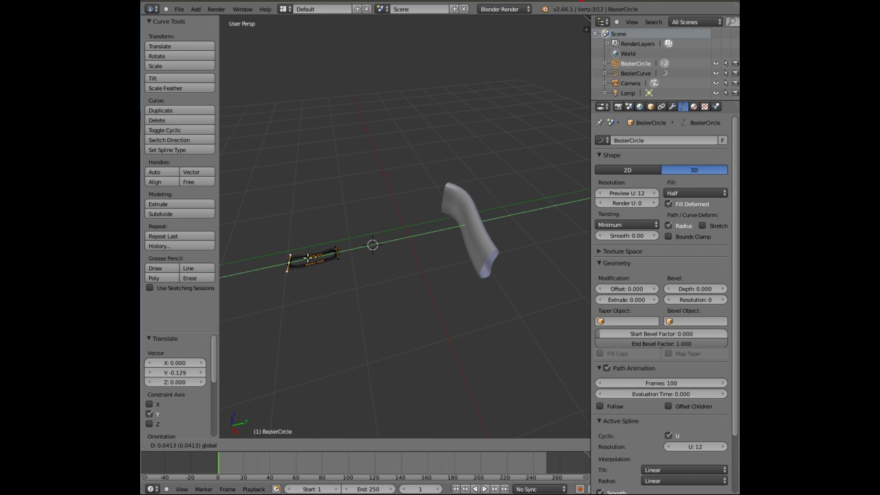
pyautogui.click(353, 285)
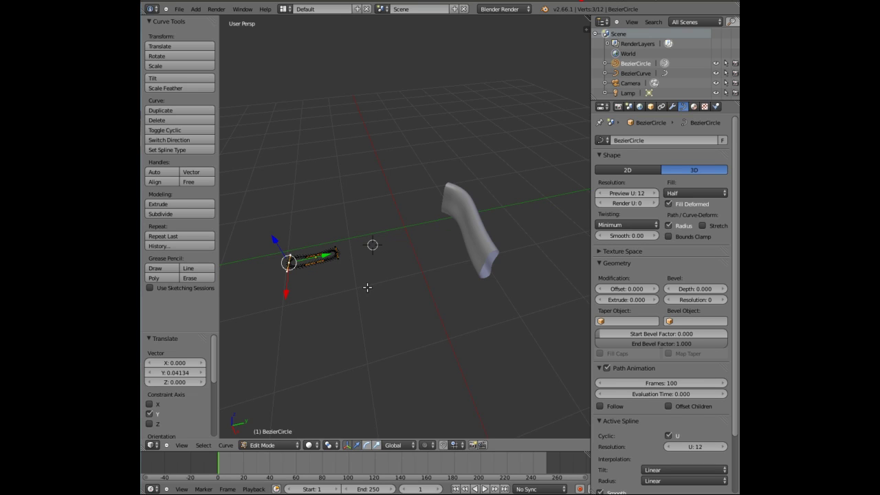
pyautogui.click(270, 445)
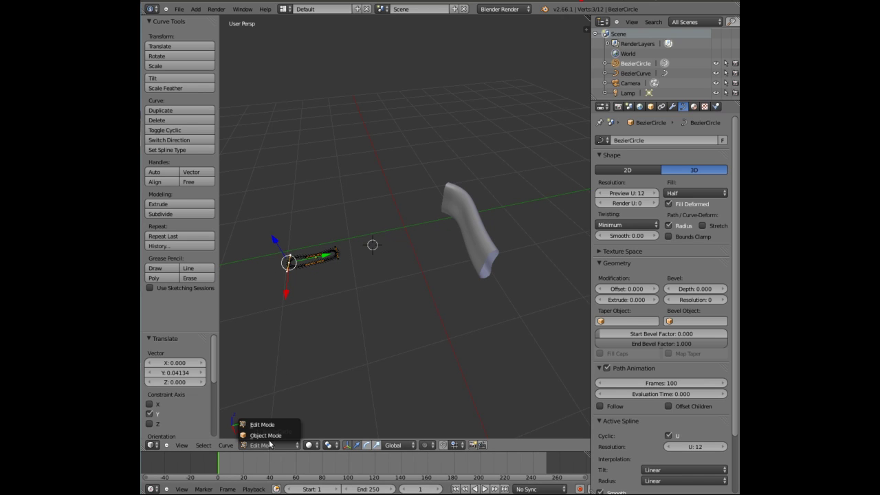
pyautogui.click(269, 434)
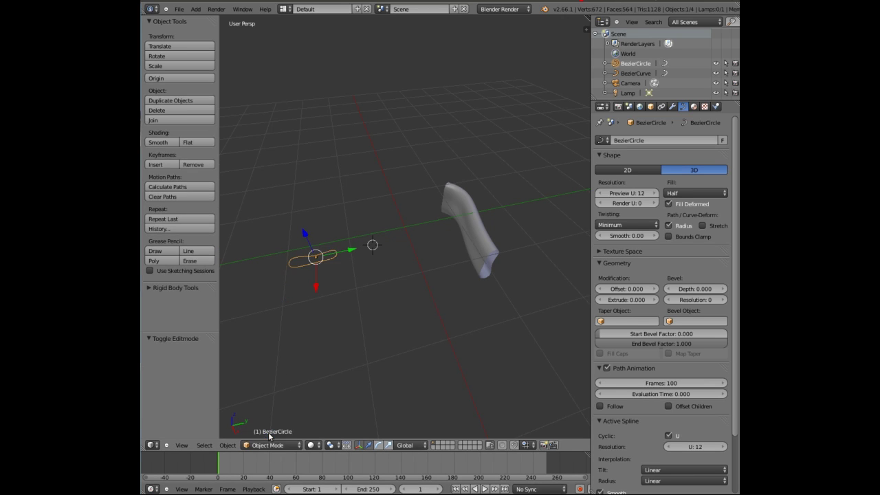
# In the Bezier curve's Edit Mode, move two path control points along X.
pyautogui.rightClick(468, 228)
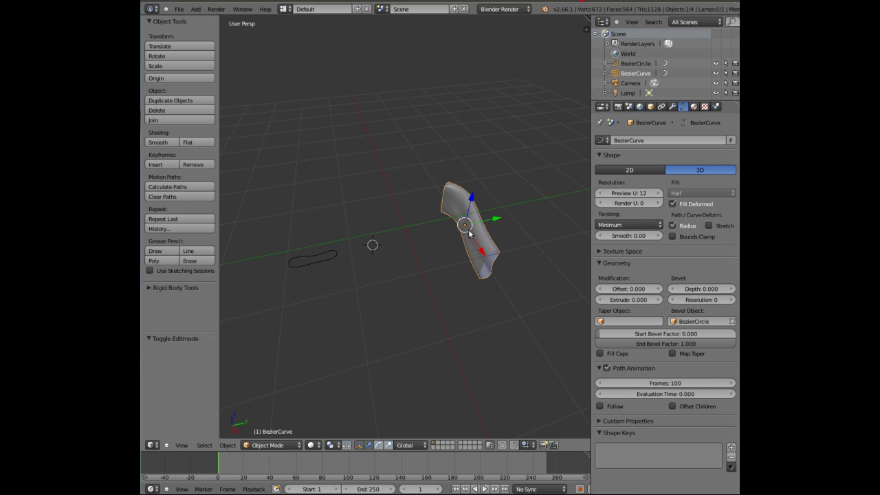
pyautogui.click(273, 445)
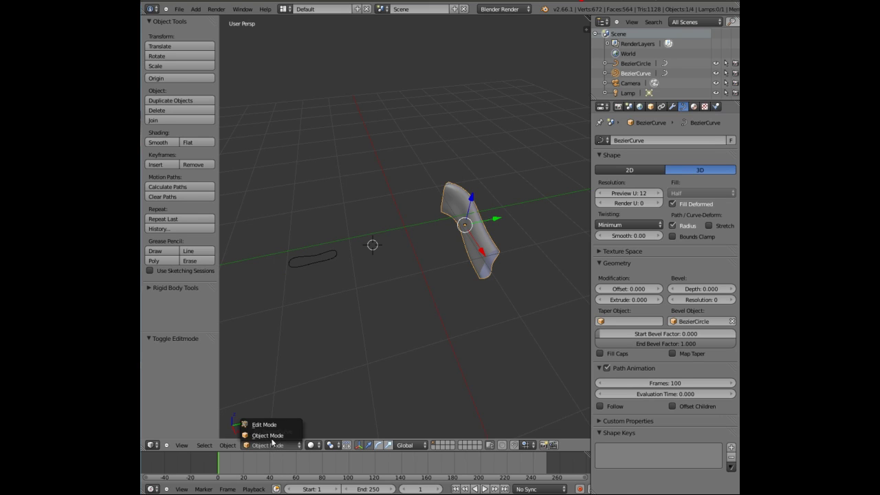
pyautogui.click(272, 423)
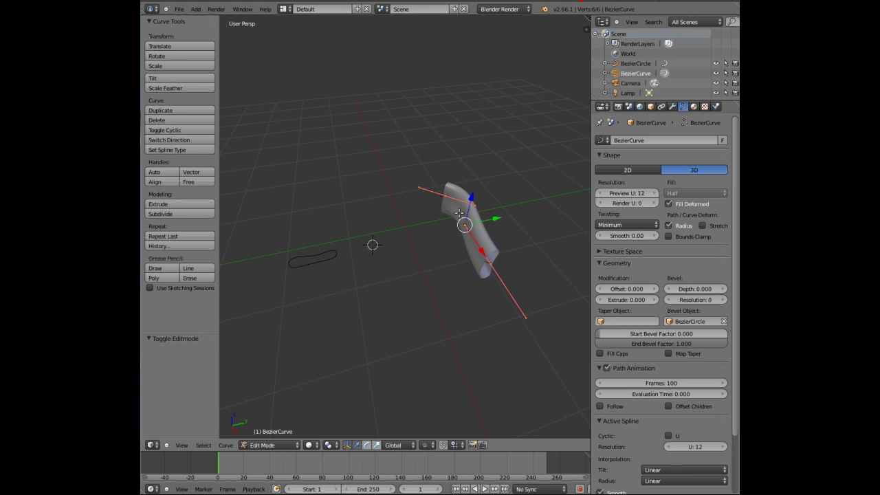
pyautogui.rightClick(445, 197)
pyautogui.press('g')
pyautogui.press('x')
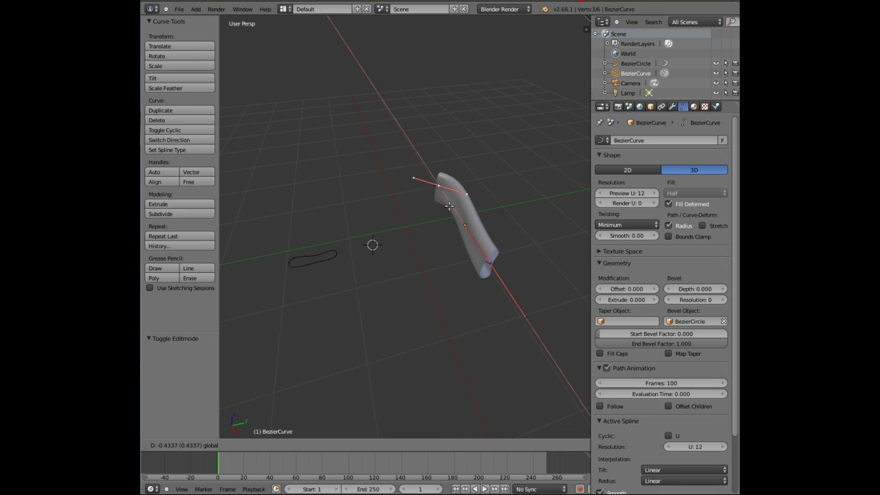
pyautogui.click(448, 204)
pyautogui.rightClick(490, 264)
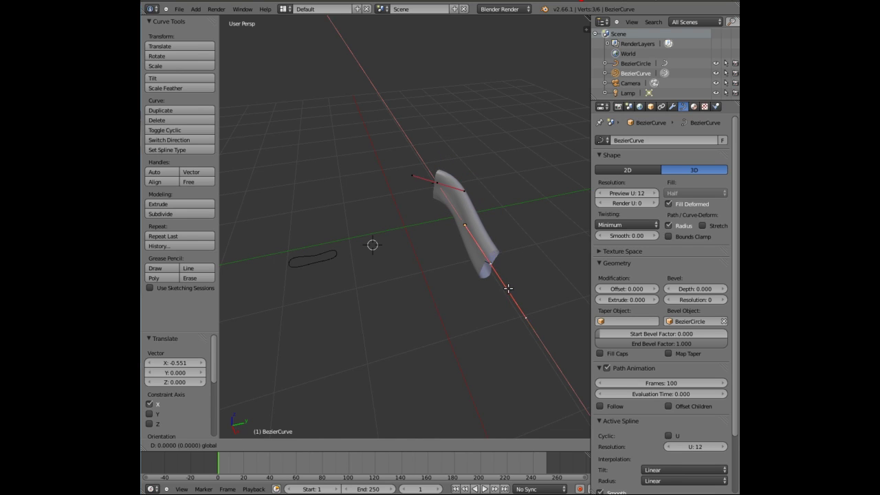
pyautogui.press('g')
pyautogui.press('x')
pyautogui.click(473, 249)
# Extrude a new point from the path's end and move it along Y.
pyautogui.moveTo(473, 249); pyautogui.dragTo(433, 253, button='middle')
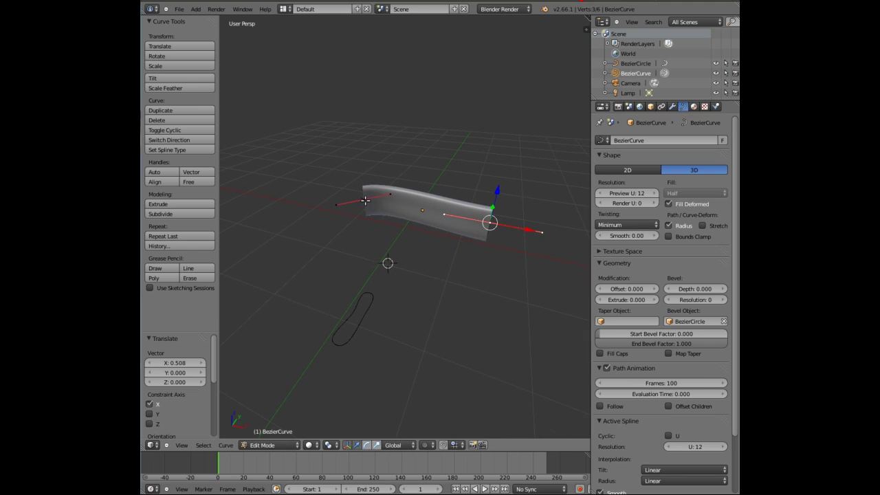
pyautogui.moveTo(363, 199); pyautogui.dragTo(406, 244, button='middle')
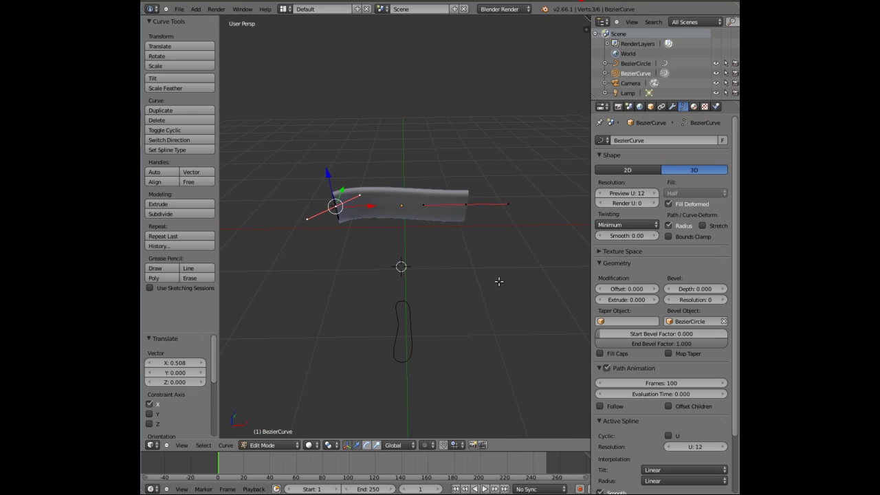
pyautogui.press('e')
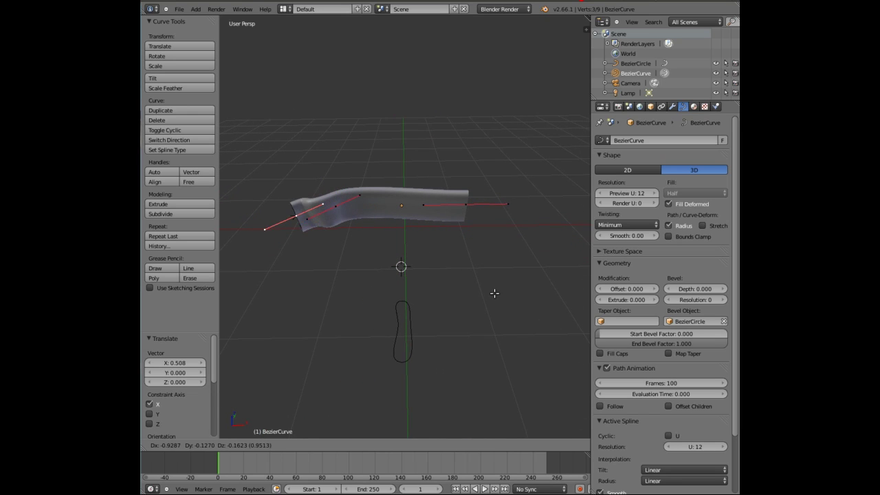
pyautogui.click(432, 285)
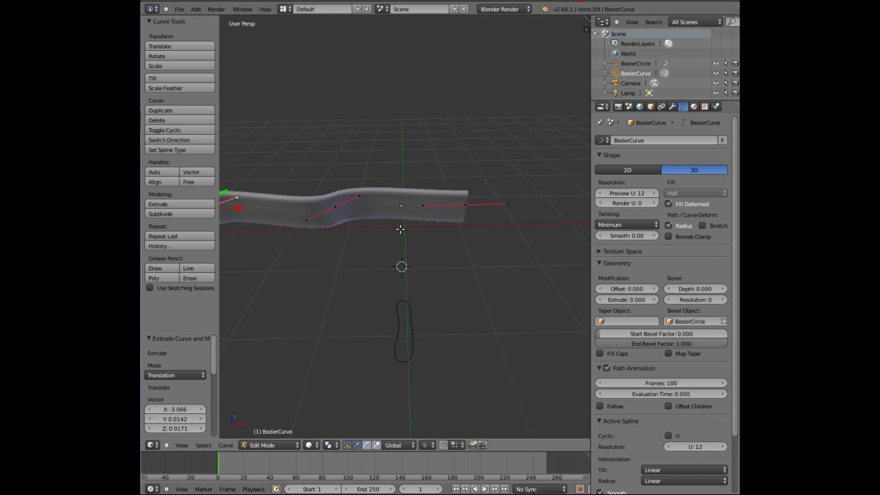
pyautogui.moveTo(432, 285); pyautogui.dragTo(351, 333, button='middle')
pyautogui.moveTo(351, 311); pyautogui.dragTo(399, 302)
pyautogui.moveTo(399, 302); pyautogui.dragTo(398, 312, button='middle')
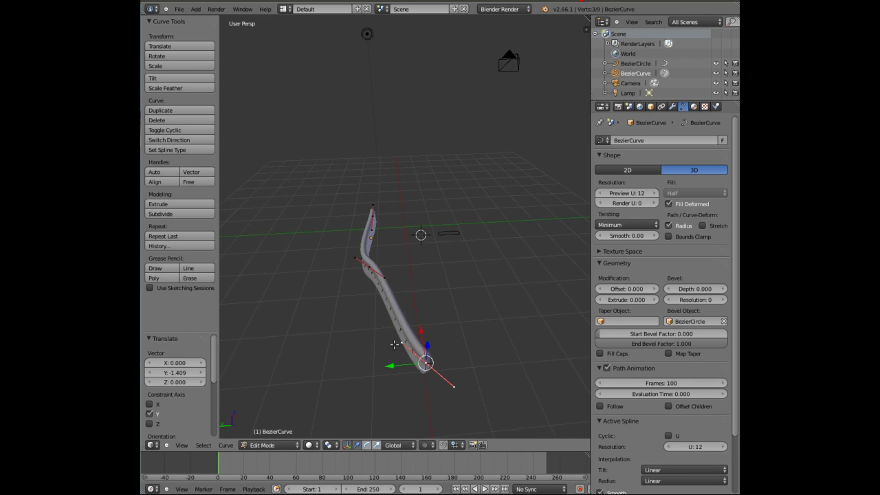
# Select the path's end control point and orbit to a side view of the tube.
pyautogui.rightClick(403, 343)
pyautogui.rightClick(453, 385)
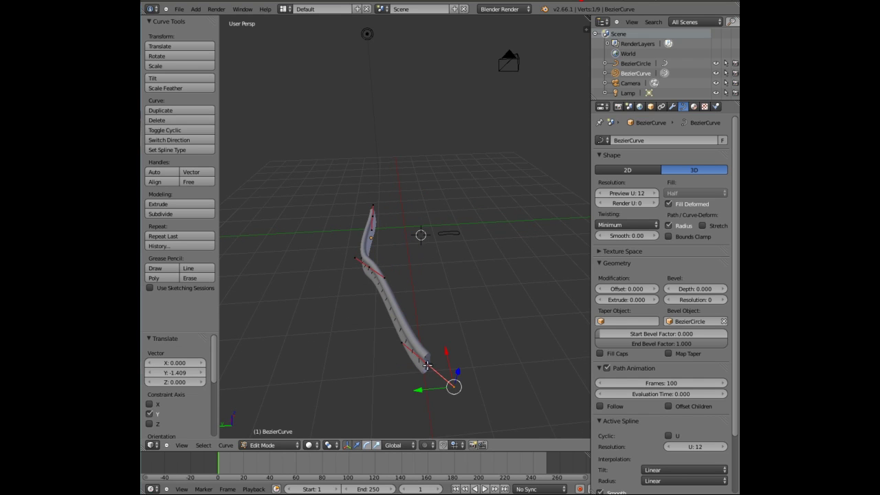
pyautogui.rightClick(427, 364)
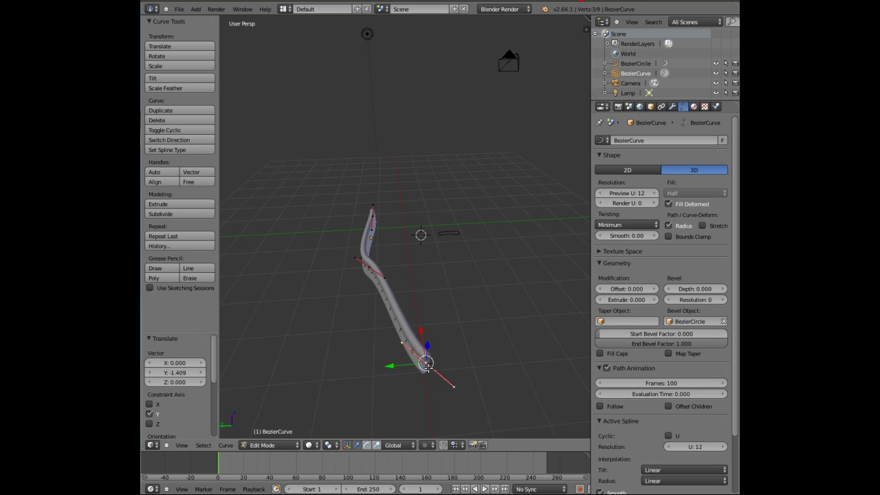
pyautogui.scroll(1, 426, 368)
pyautogui.moveTo(411, 360); pyautogui.dragTo(445, 190, button='middle')
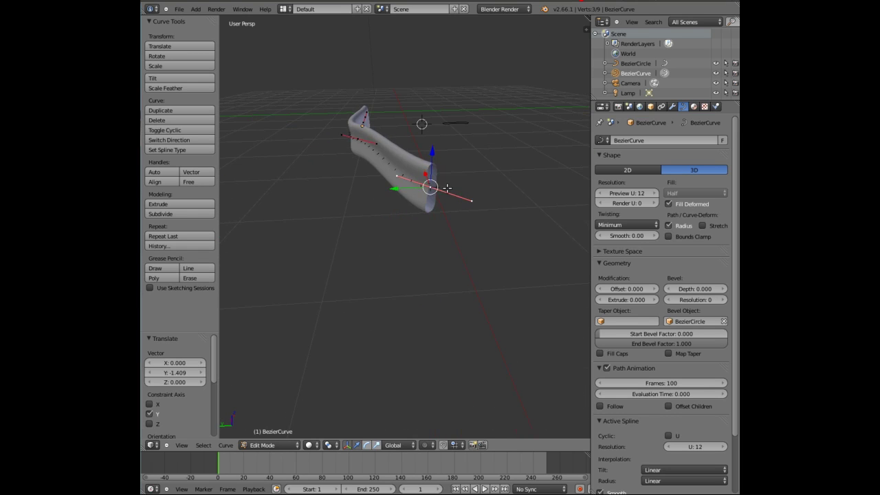
pyautogui.scroll(5, 445, 190)
pyautogui.scroll(-4, 404, 162)
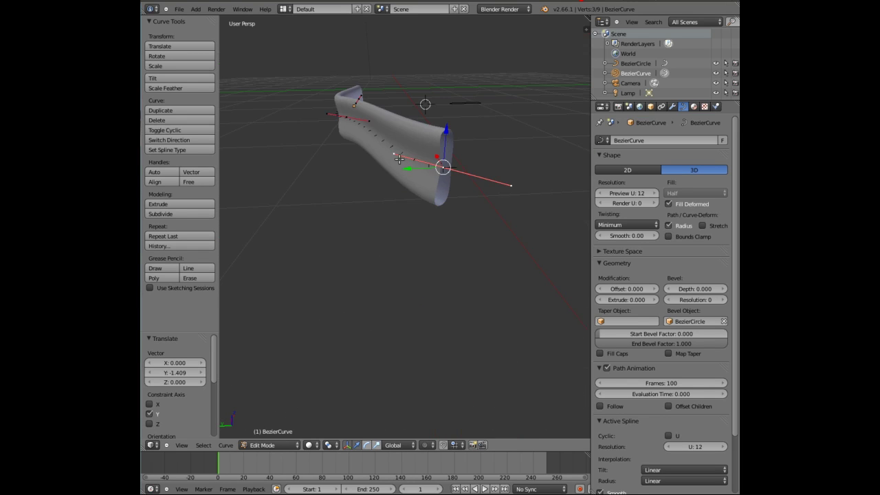
pyautogui.moveTo(399, 161); pyautogui.dragTo(377, 184, button='middle')
# Move the end handle 0.399 along X to reshape the tube's bend.
pyautogui.rightClick(376, 184)
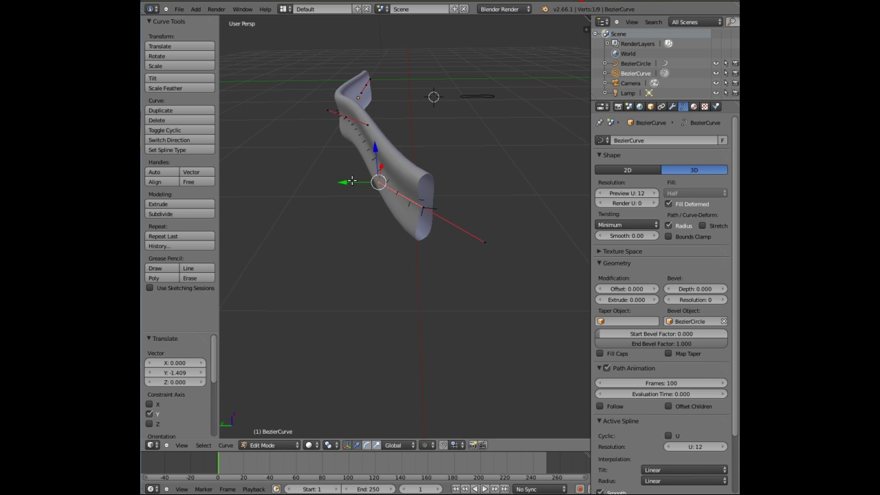
pyautogui.moveTo(337, 182); pyautogui.dragTo(288, 197)
pyautogui.rightClick(495, 221)
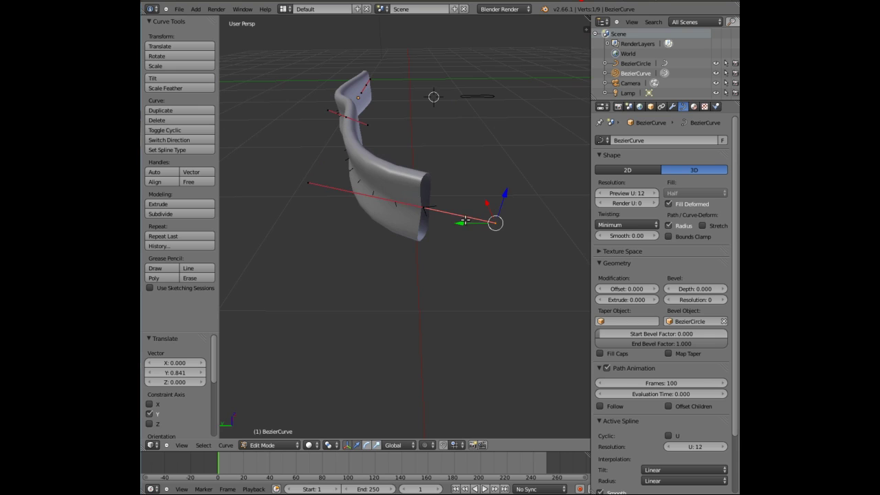
pyautogui.moveTo(464, 221); pyautogui.dragTo(441, 235, button='middle')
pyautogui.moveTo(400, 284)
pyautogui.mouseDown()
pyautogui.moveTo(407, 271)
pyautogui.moveTo(394, 268)
pyautogui.mouseUp()
pyautogui.moveTo(393, 267); pyautogui.dragTo(396, 220, button='middle')
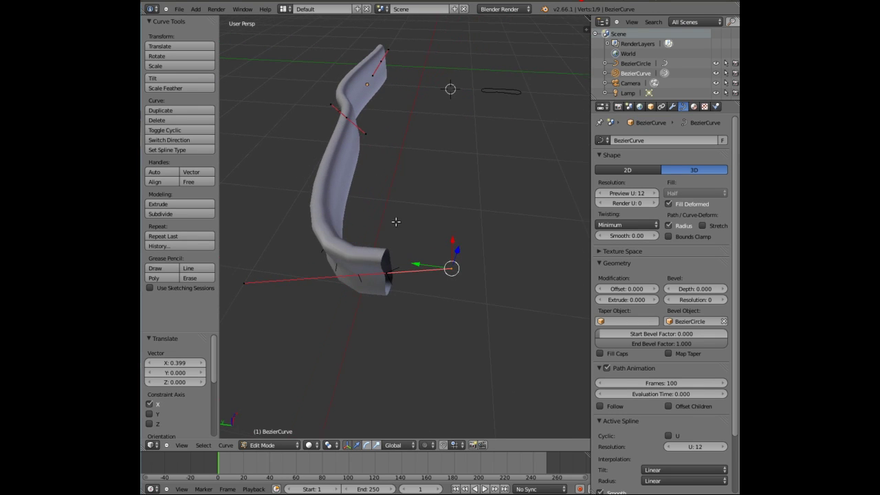
# Shift the upper control point −0.663 along Y into an S-curve.
pyautogui.rightClick(367, 132)
pyautogui.moveTo(356, 132); pyautogui.dragTo(387, 161)
pyautogui.scroll(-2, 387, 161)
pyautogui.moveTo(387, 161); pyautogui.dragTo(417, 183, button='middle')
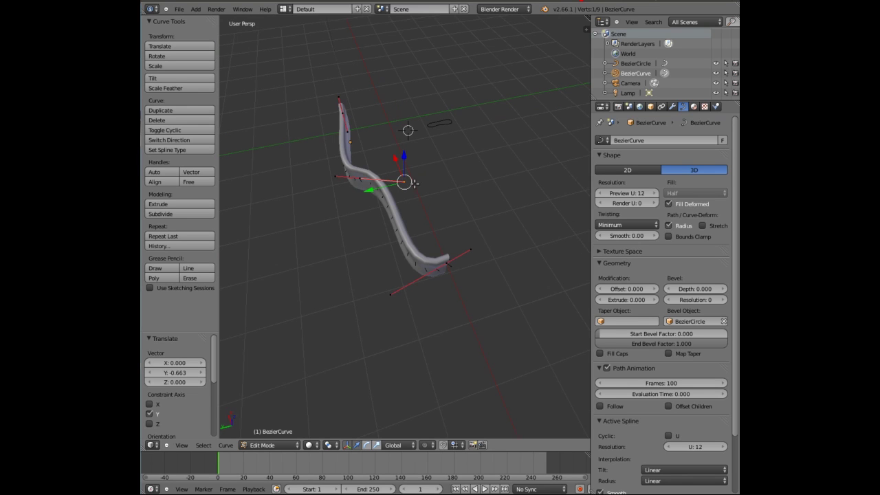
pyautogui.moveTo(387, 229); pyautogui.dragTo(406, 244, button='middle')
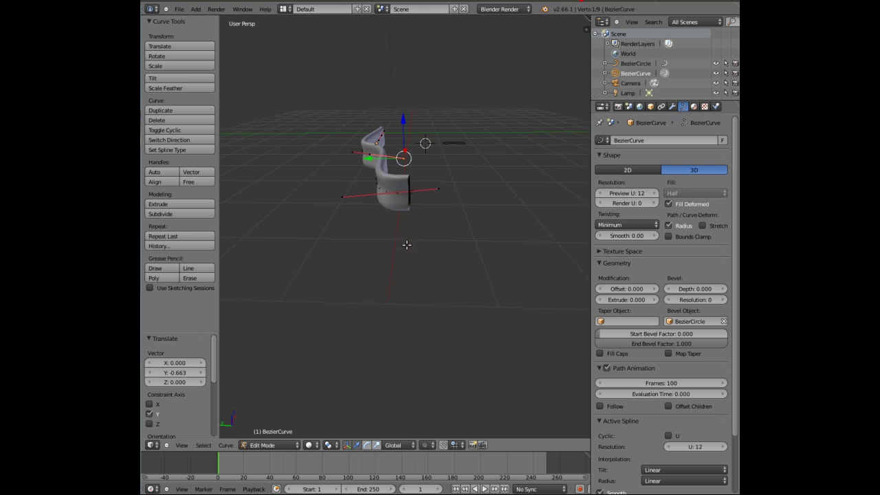
# Raise the lower control point 1.25 along Z.
pyautogui.rightClick(409, 191)
pyautogui.press('g')
pyautogui.press('z')
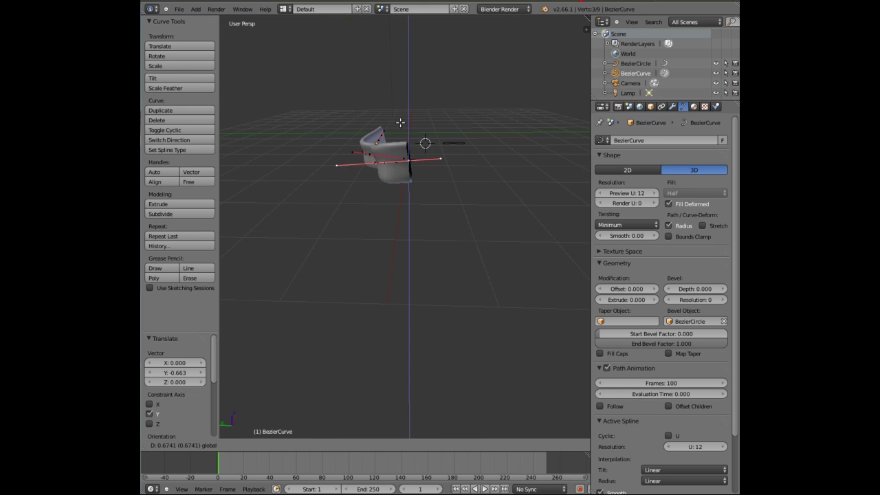
pyautogui.click(399, 103)
pyautogui.moveTo(398, 103); pyautogui.dragTo(339, 226, button='middle')
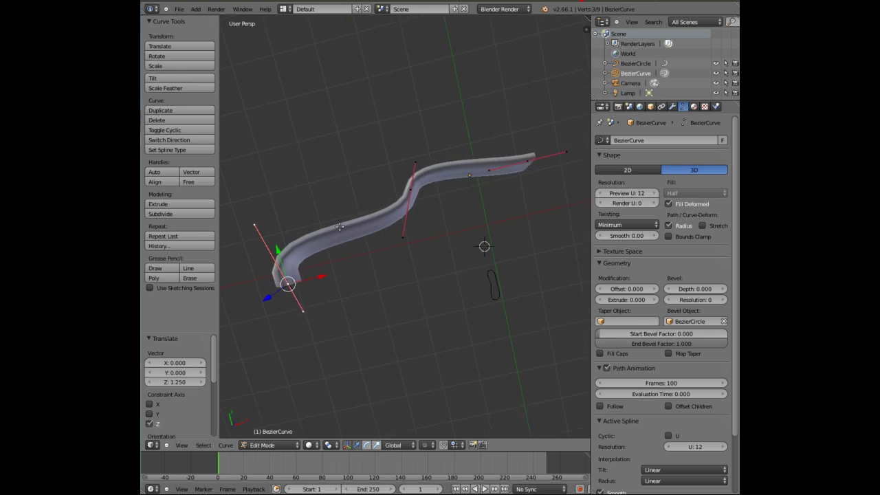
# Shift the middle and end control points along the Y axis.
pyautogui.rightClick(411, 188)
pyautogui.press('g')
pyautogui.press('y')
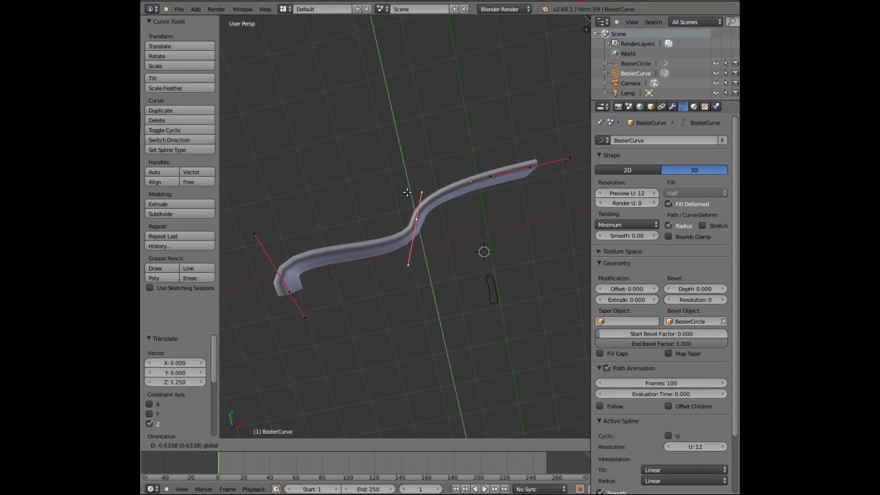
pyautogui.click(537, 165)
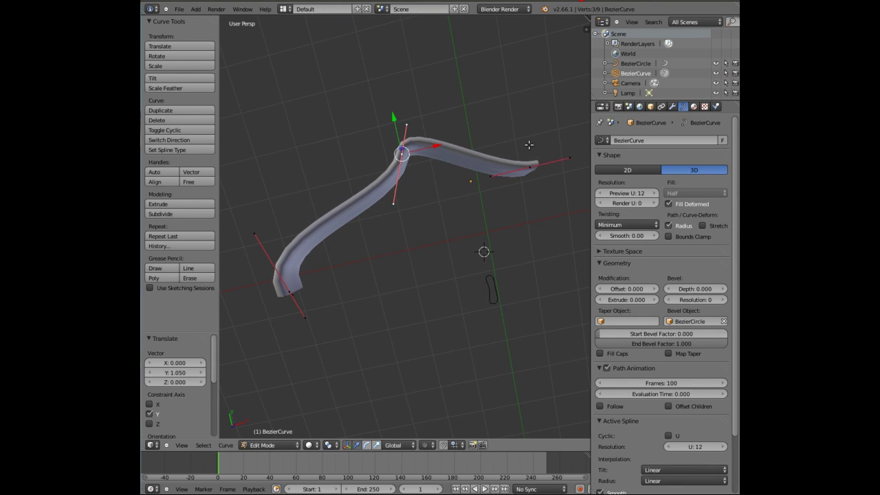
pyautogui.rightClick(532, 166)
pyautogui.press('g')
pyautogui.press('y')
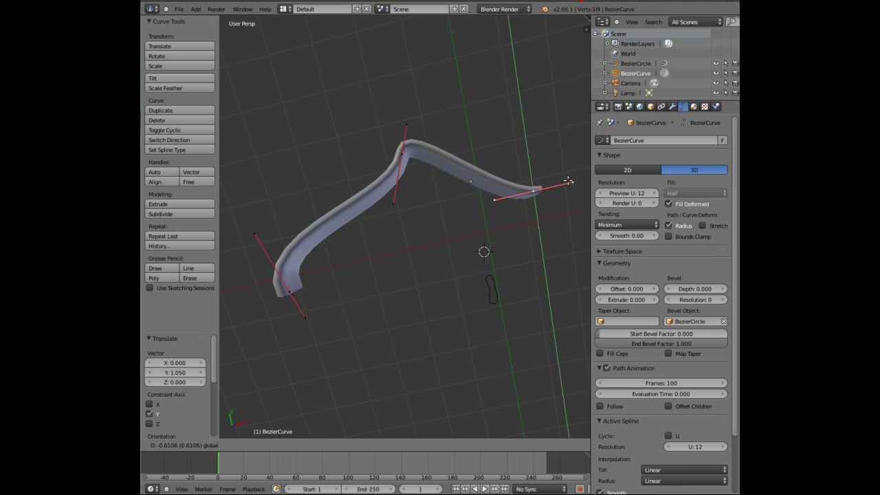
pyautogui.click(568, 180)
# Move the end handle's tip along Y to lift the far end.
pyautogui.rightClick(568, 181)
pyautogui.press('g')
pyautogui.press('y')
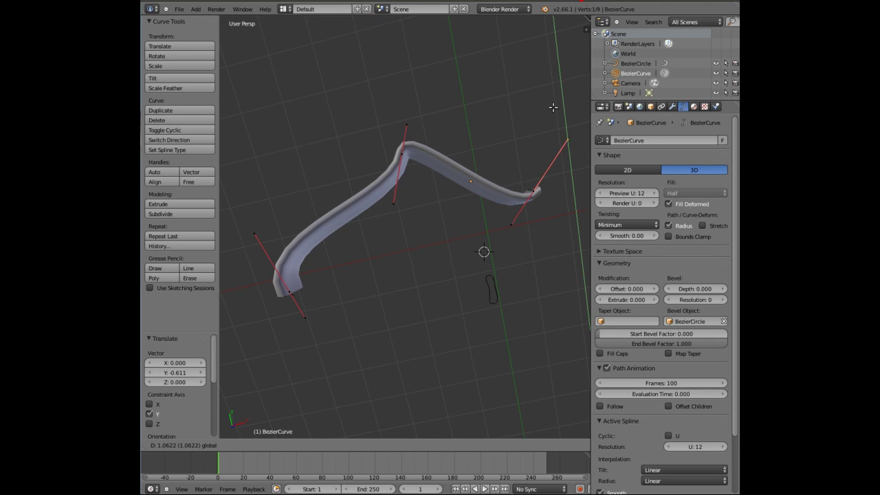
pyautogui.click(516, 240)
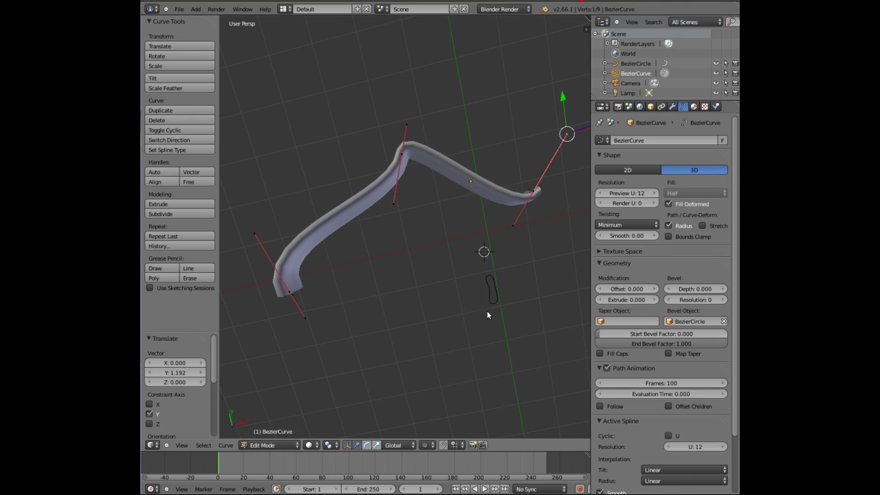
# Switch to editing the BezierCircle and move one ring point along X.
pyautogui.press('Tab')
pyautogui.rightClick(492, 297)
pyautogui.press('Tab')
pyautogui.scroll(3, 496, 298)
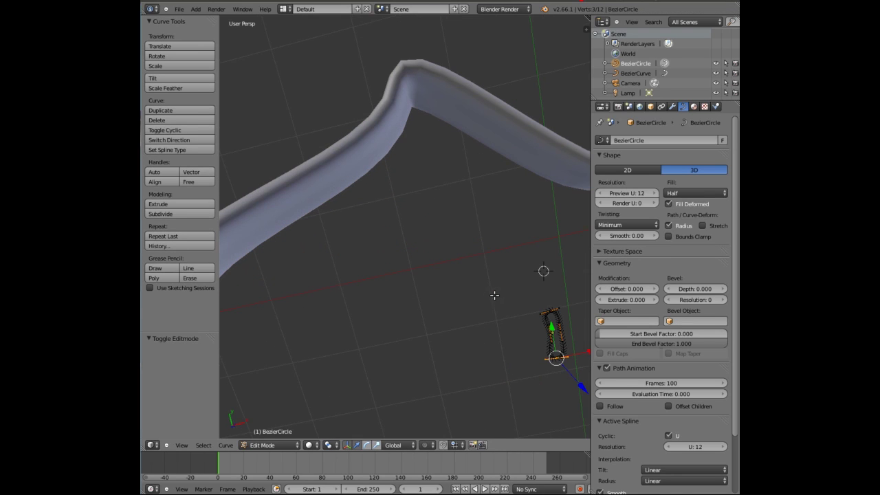
pyautogui.press('g')
pyautogui.press('x')
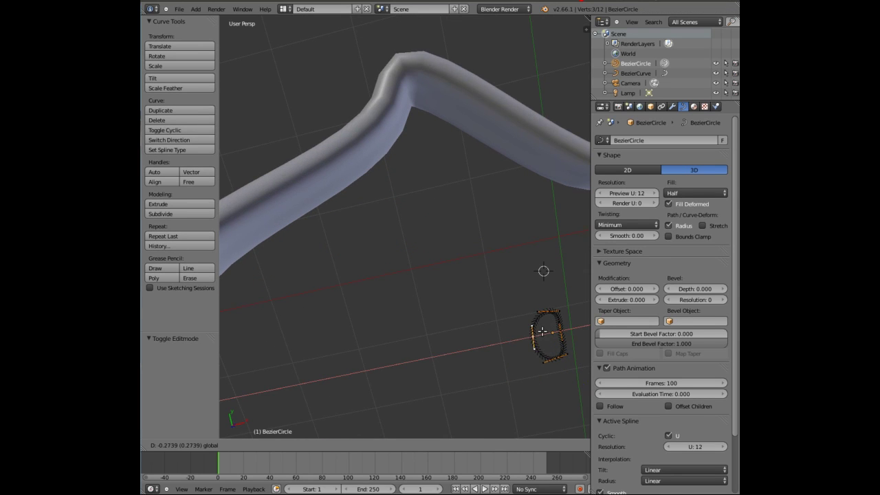
pyautogui.click(554, 331)
# Move the ring's right point along X for a rounder profile, then exit Edit Mode.
pyautogui.rightClick(562, 332)
pyautogui.press('g')
pyautogui.press('x')
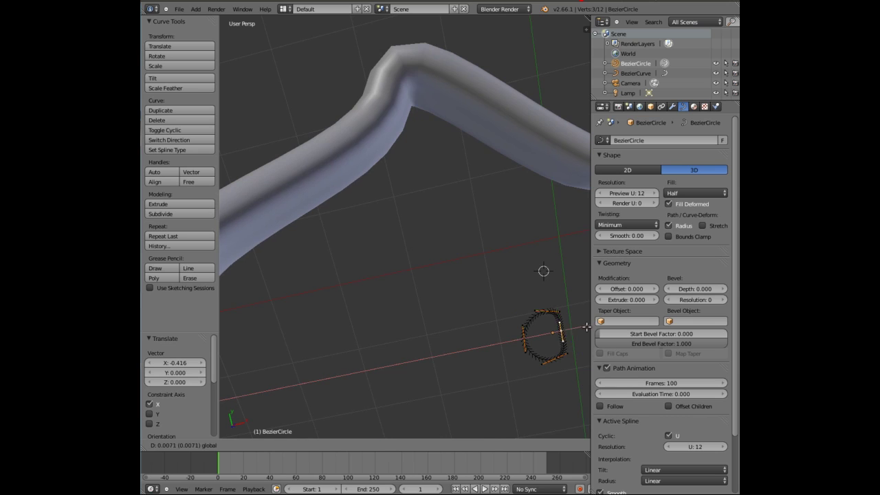
pyautogui.click(585, 328)
pyautogui.scroll(-4, 459, 205)
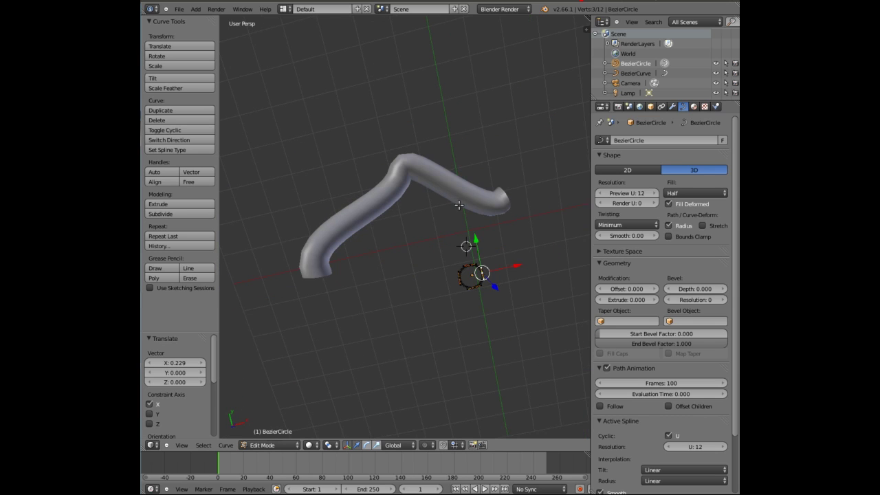
pyautogui.press('Tab')
pyautogui.scroll(4, 415, 159)
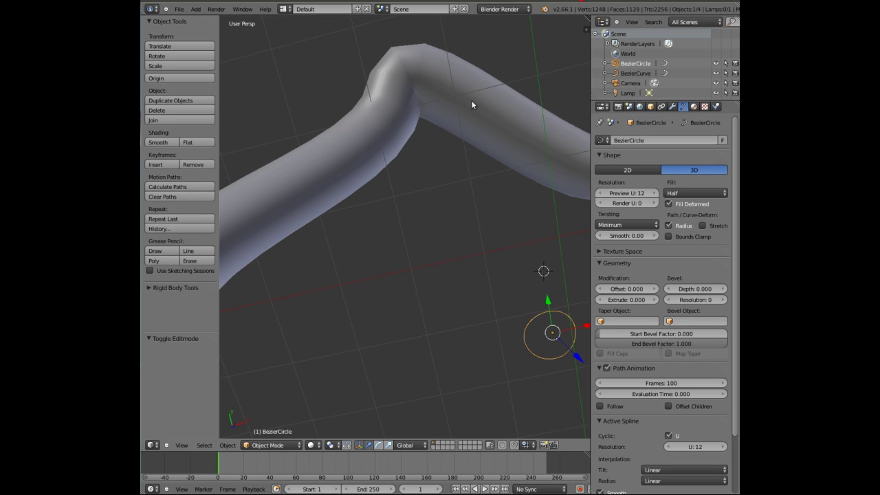
# In the BezierCurve's Edit Mode, pull the control point at the bend outward.
pyautogui.rightClick(380, 81)
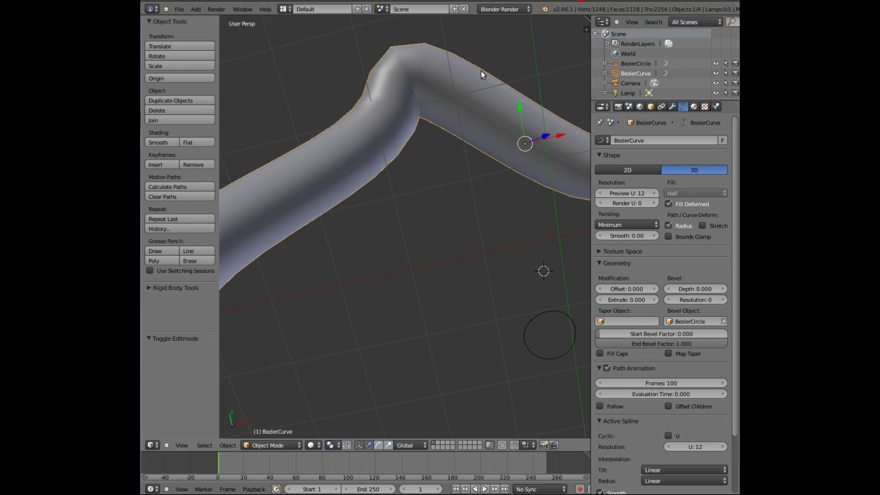
pyautogui.click(269, 444)
pyautogui.click(273, 424)
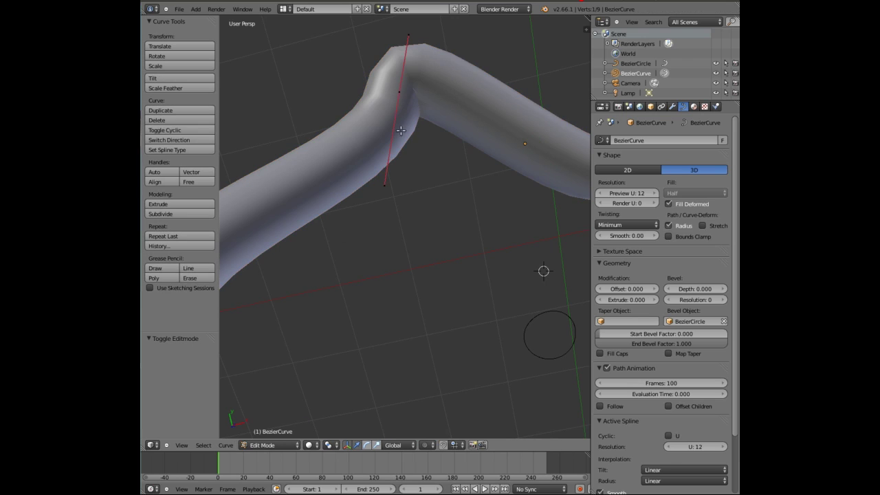
pyautogui.rightClick(377, 185)
pyautogui.press('g')
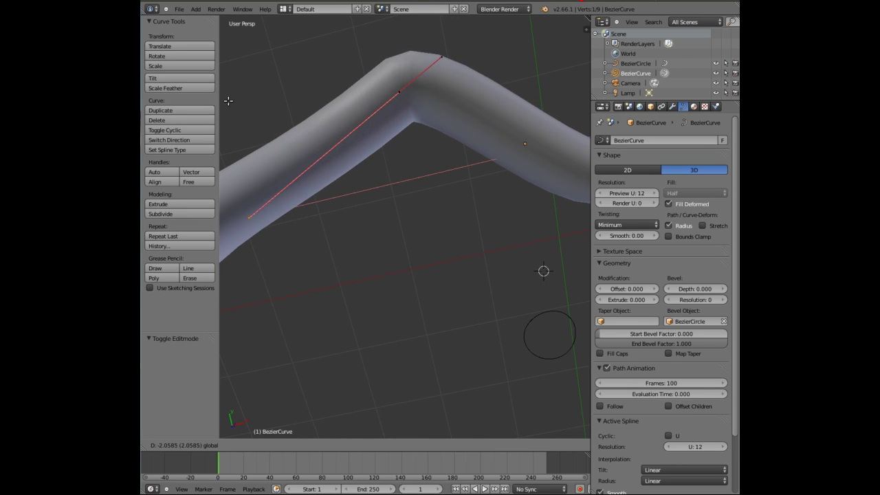
pyautogui.click(386, 143)
# Swing a handle endpoint along Y to smooth the hook, then leave Edit Mode.
pyautogui.moveTo(386, 143); pyautogui.dragTo(479, 139, button='middle')
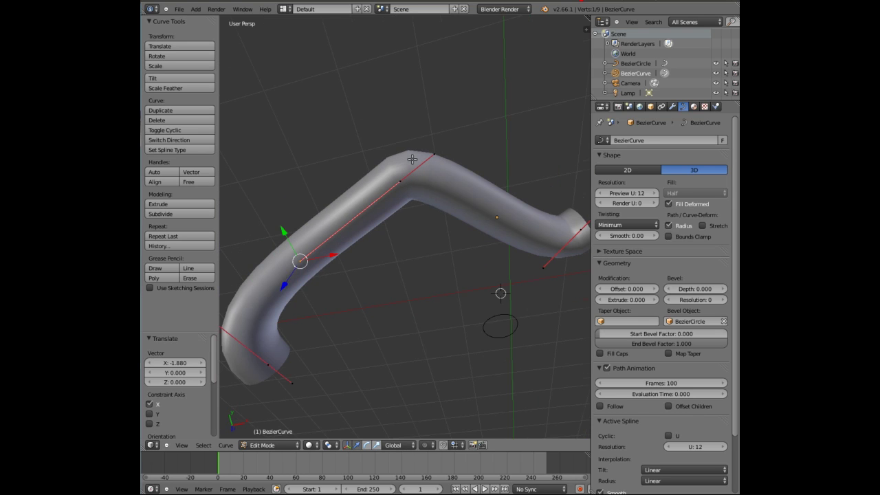
pyautogui.rightClick(433, 157)
pyautogui.press('g')
pyautogui.press('y')
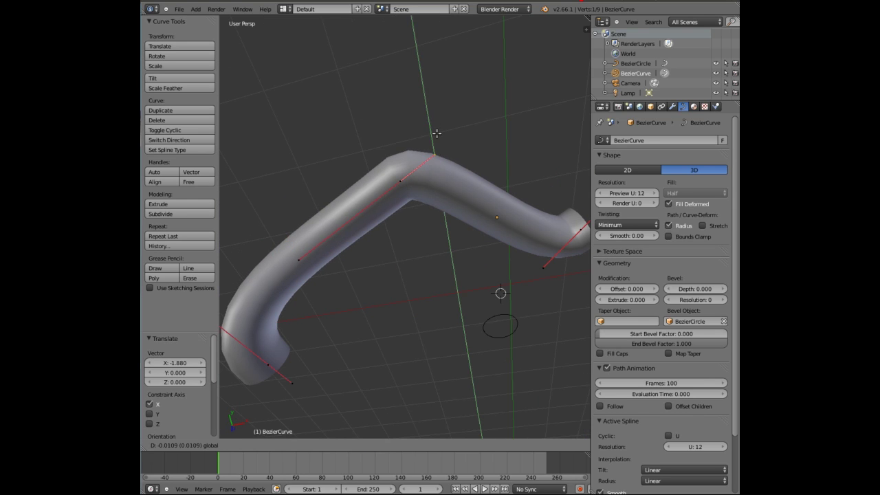
pyautogui.click(443, 153)
pyautogui.scroll(-3, 445, 154)
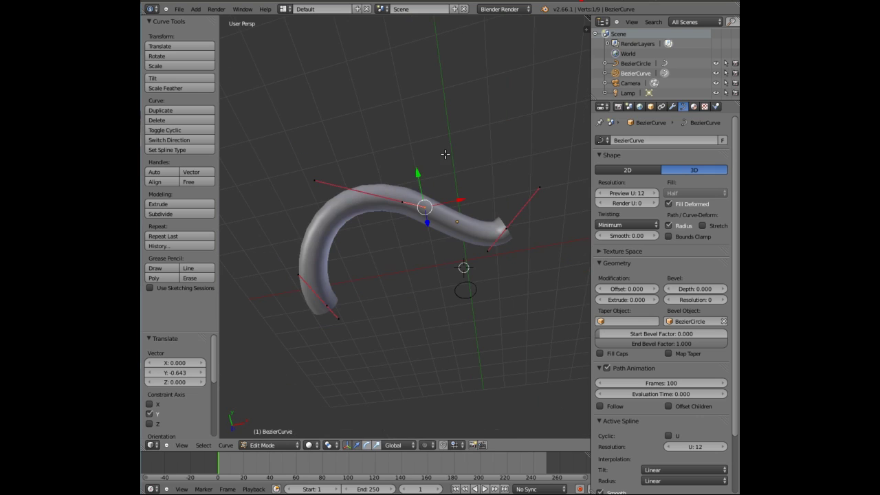
pyautogui.press('Tab')
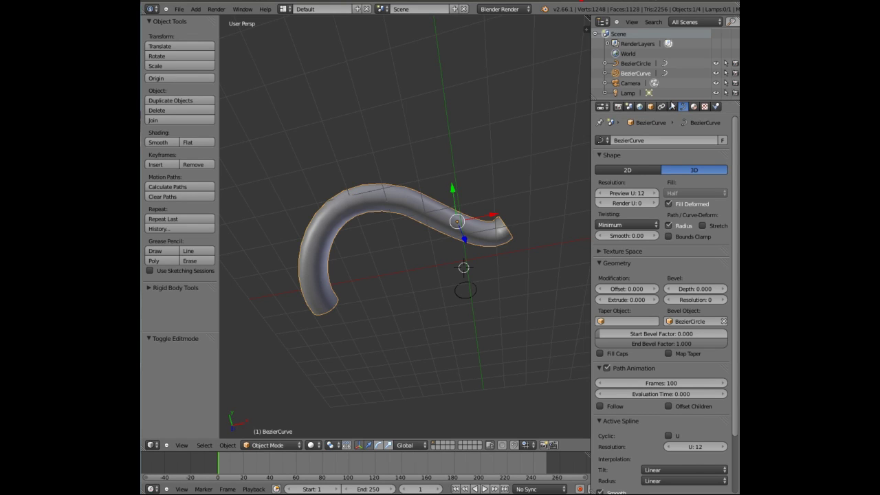
# Give the tube a new material, Material.001, with a blue diffuse colour.
pyautogui.click(694, 107)
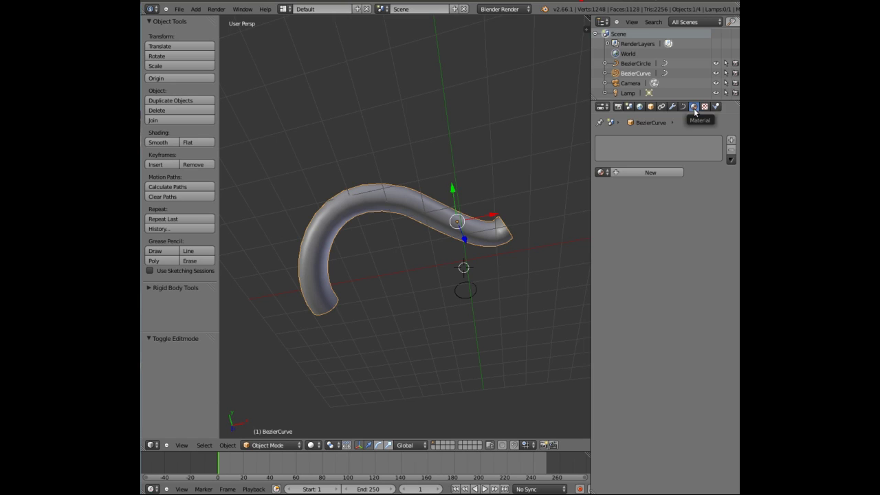
pyautogui.click(663, 172)
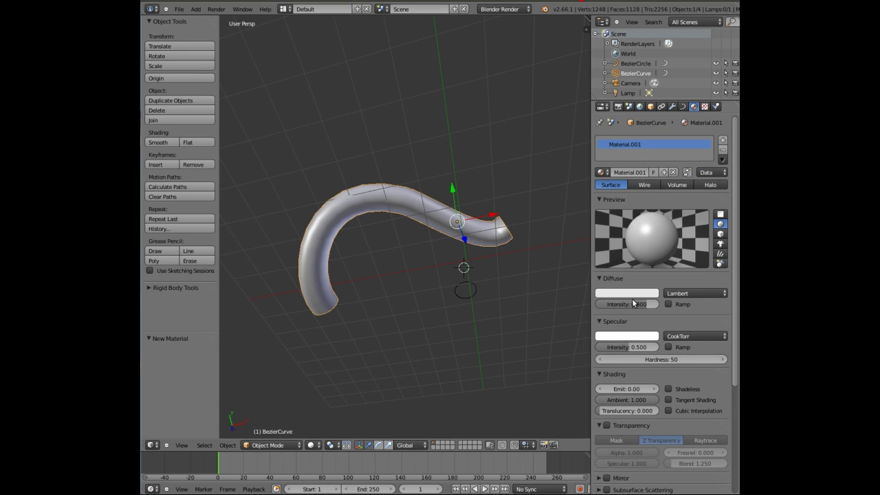
pyautogui.click(631, 295)
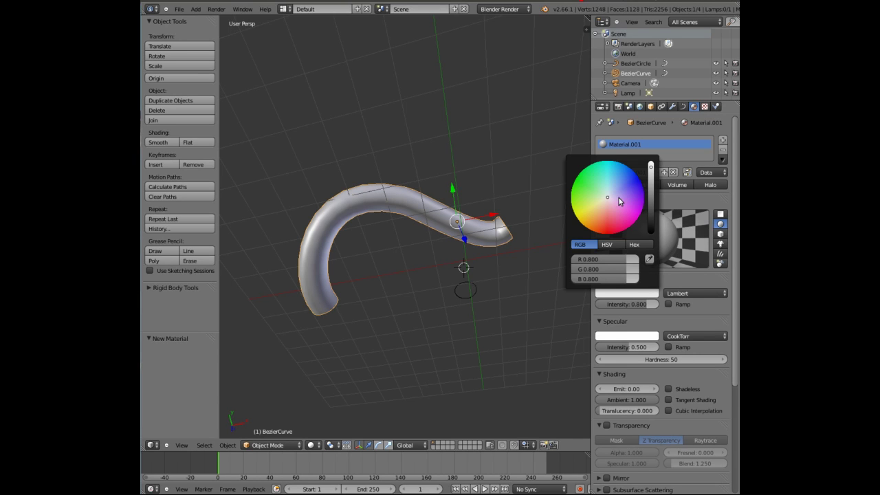
pyautogui.moveTo(621, 199); pyautogui.dragTo(637, 177)
pyautogui.click(489, 83)
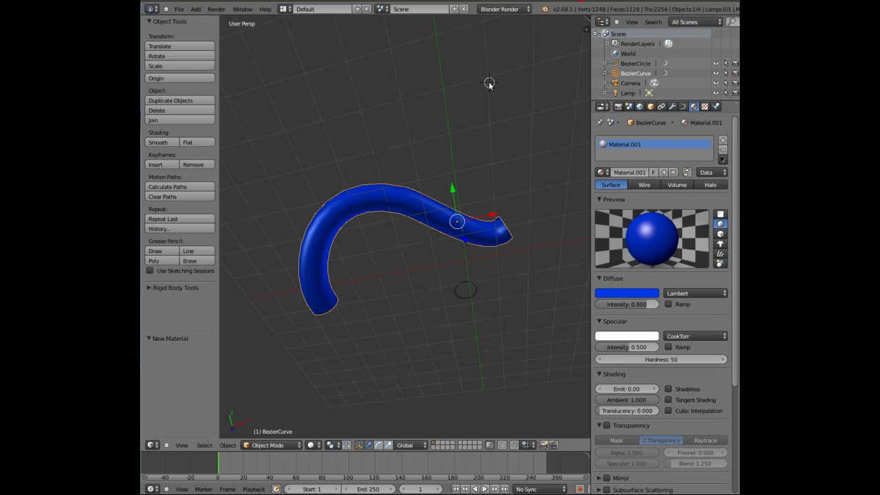